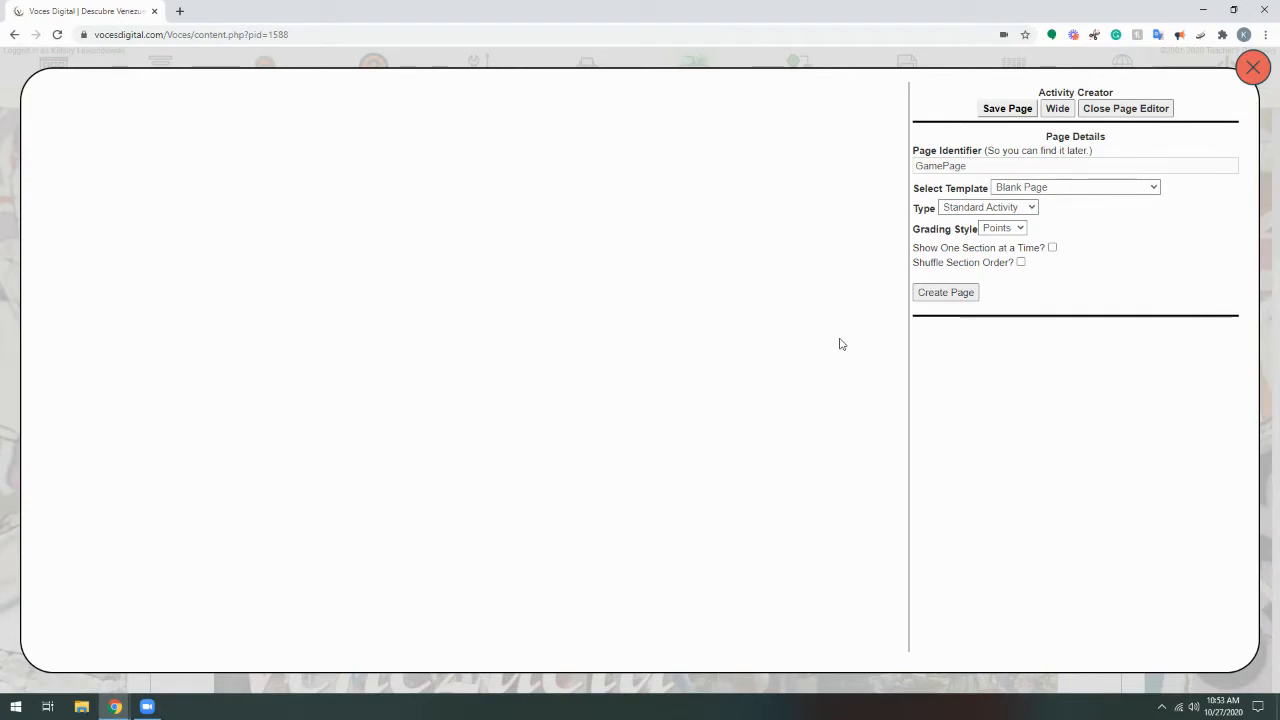
# - Set the page type to Embedded Game and create the page
pyautogui.doubleClick(916, 208)
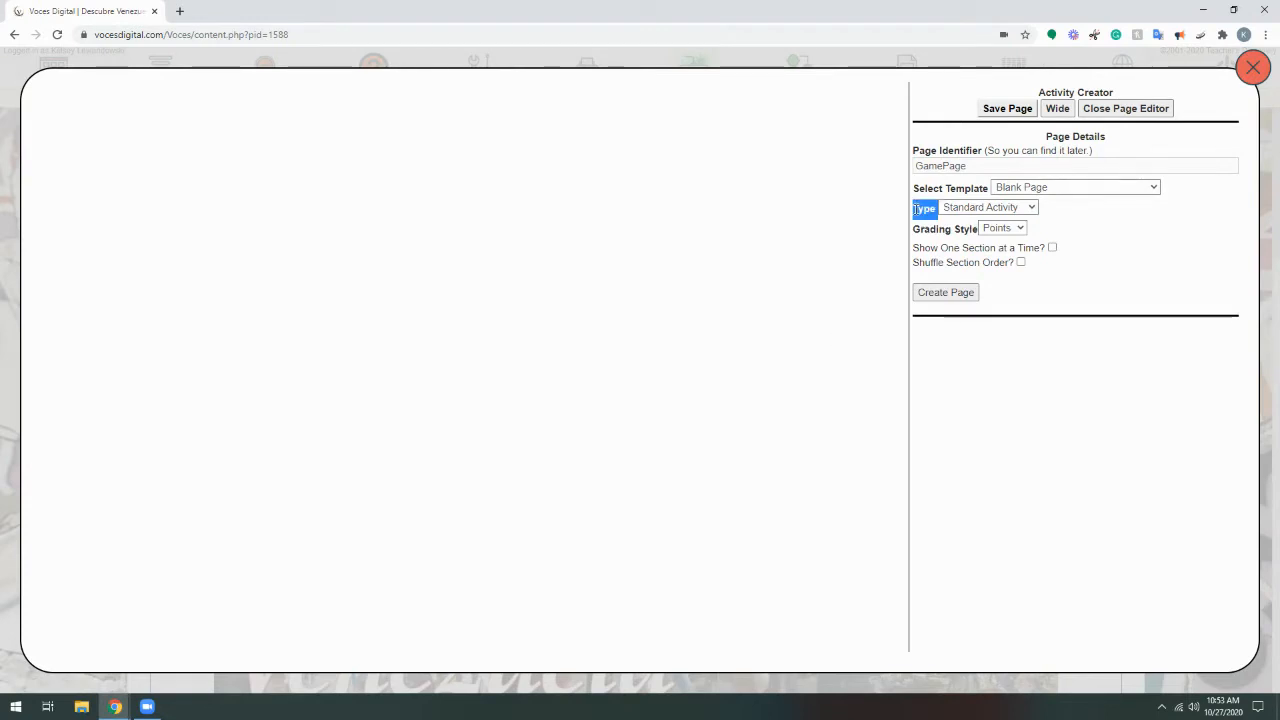
pyautogui.click(985, 209)
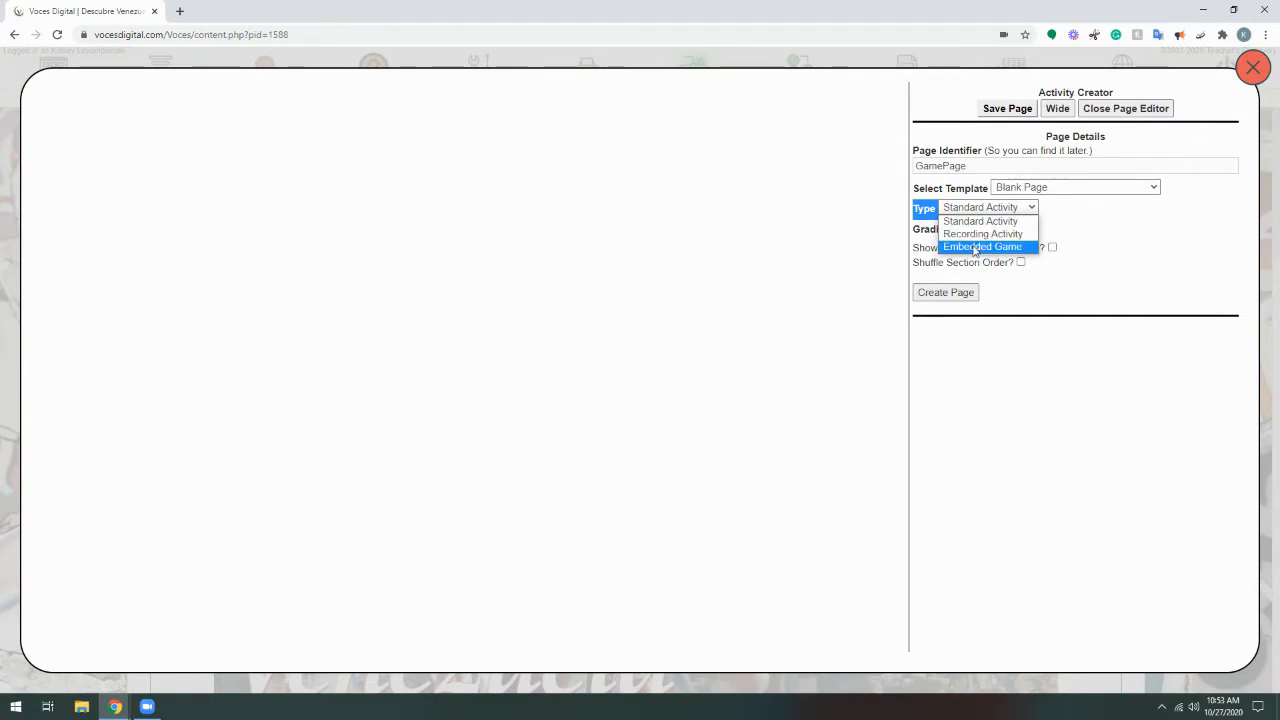
pyautogui.click(975, 247)
pyautogui.click(1134, 205)
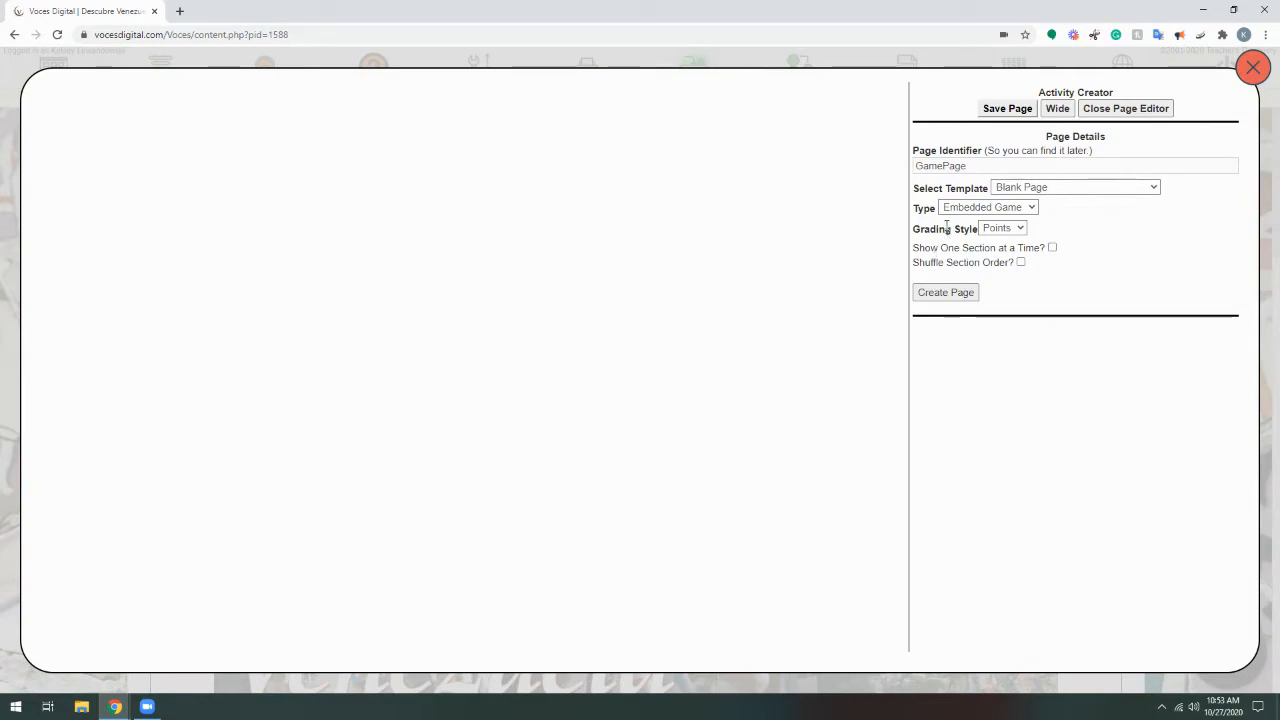
pyautogui.click(938, 299)
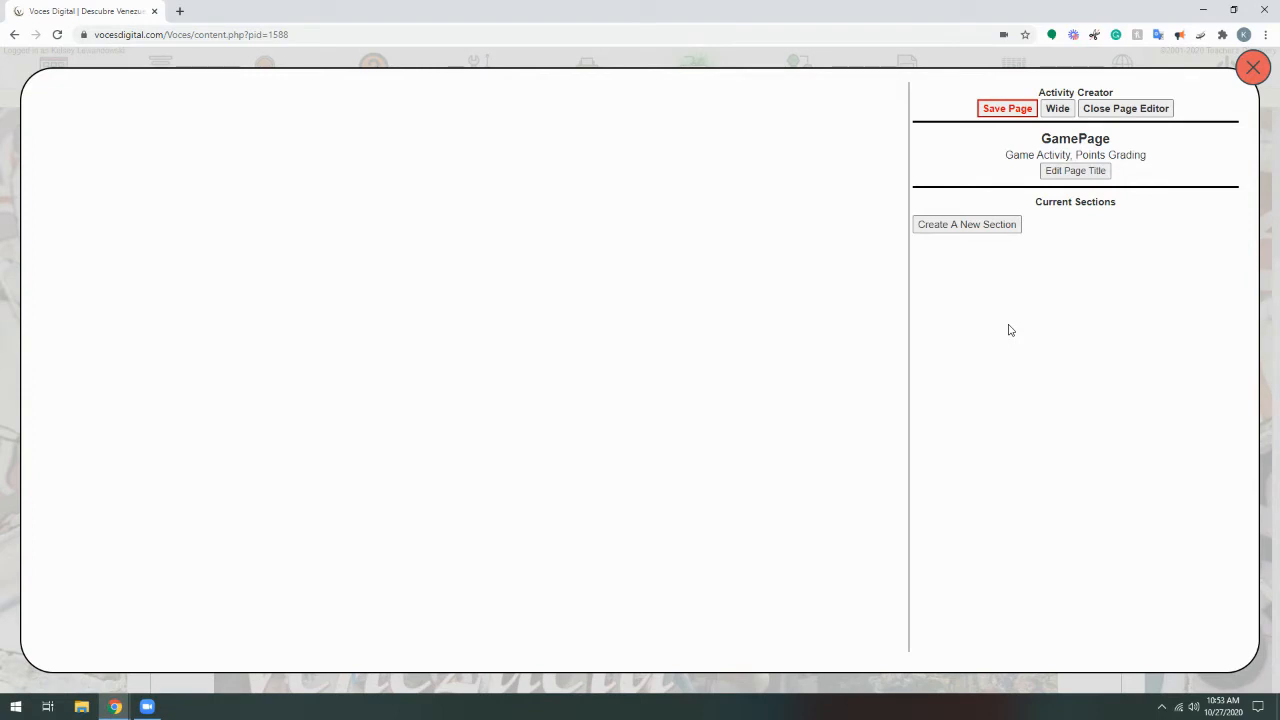
# - Start a new section of type Match Game and label it "Match Game"
pyautogui.click(976, 229)
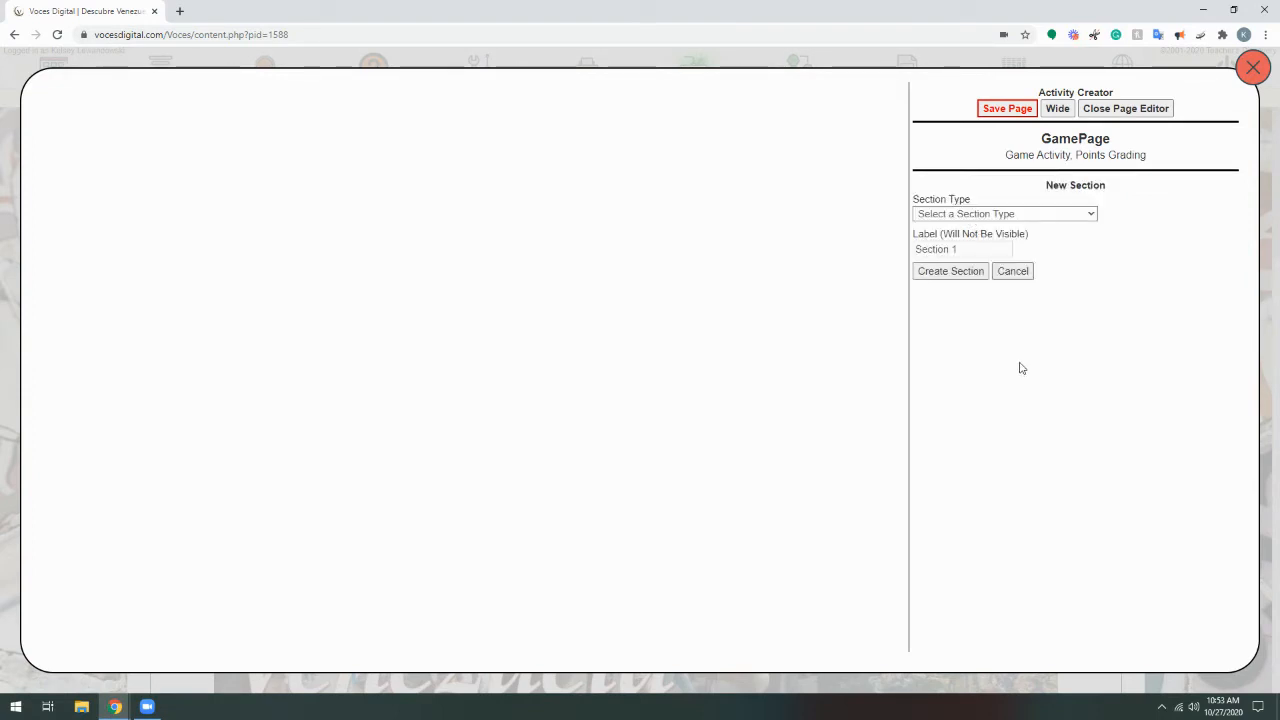
pyautogui.click(992, 215)
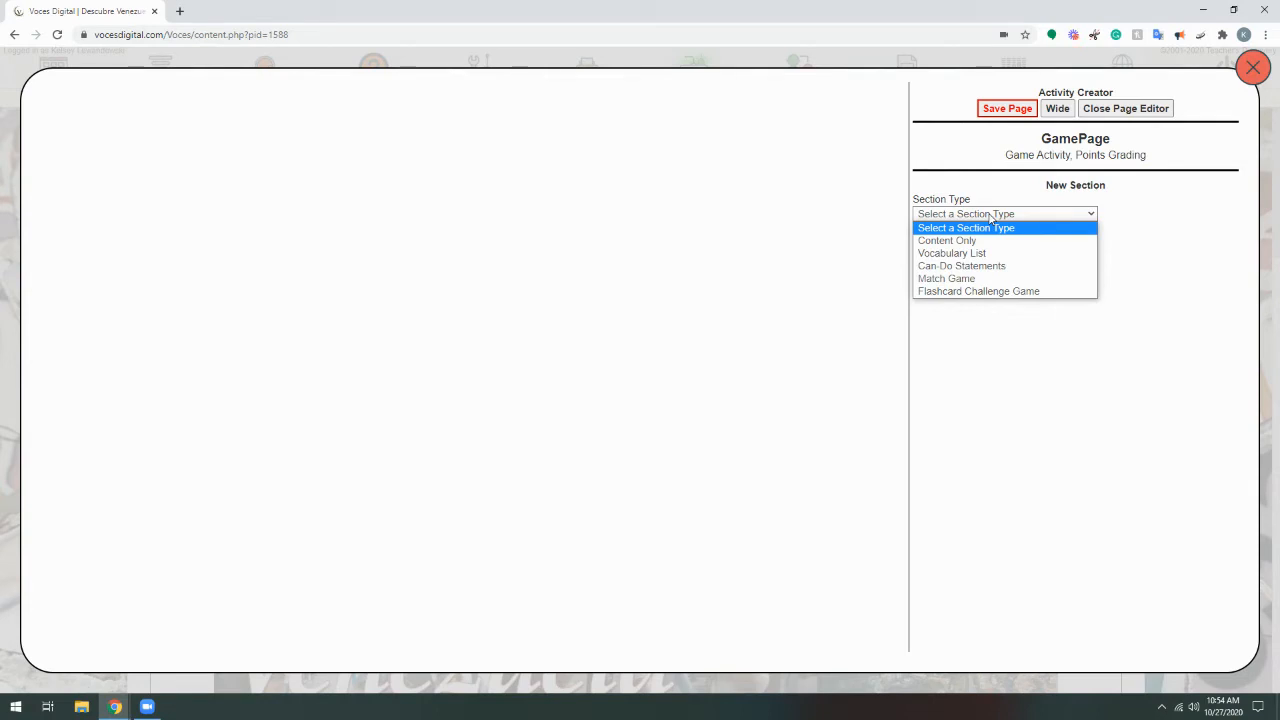
pyautogui.click(975, 281)
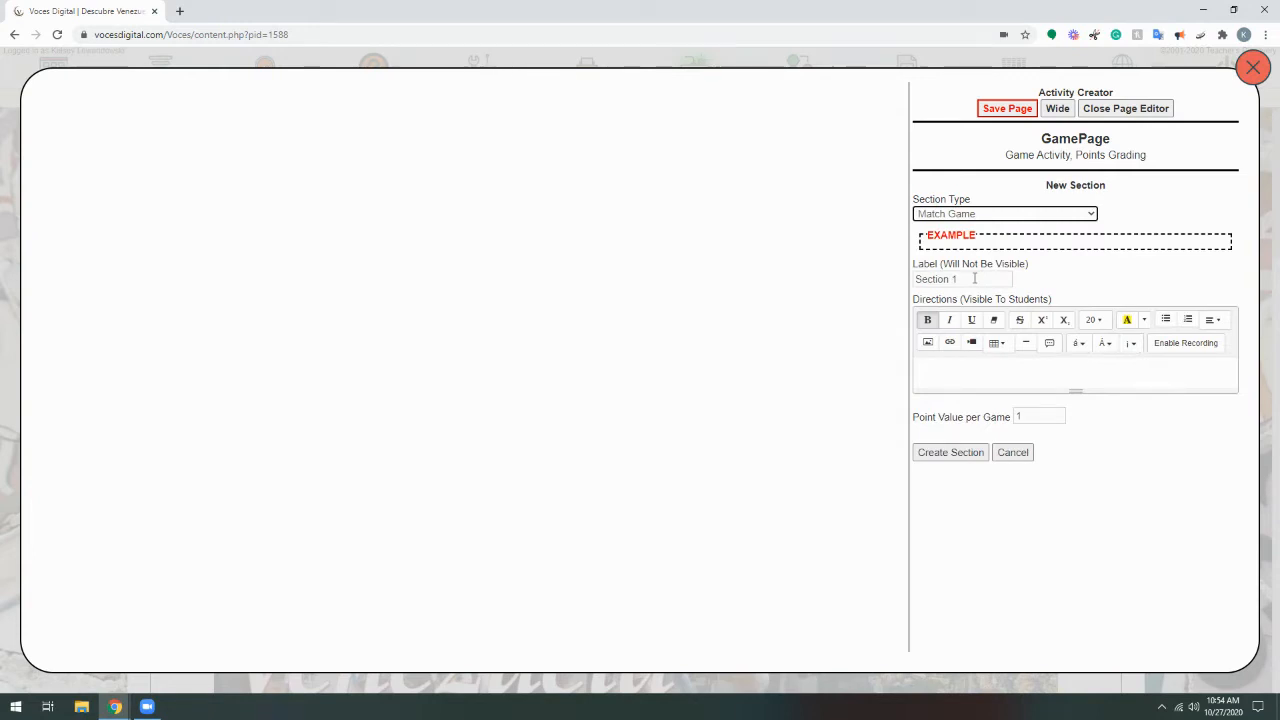
pyautogui.click(975, 279)
pyautogui.hotkey('ctrl', 'a')
pyautogui.write('Mat')
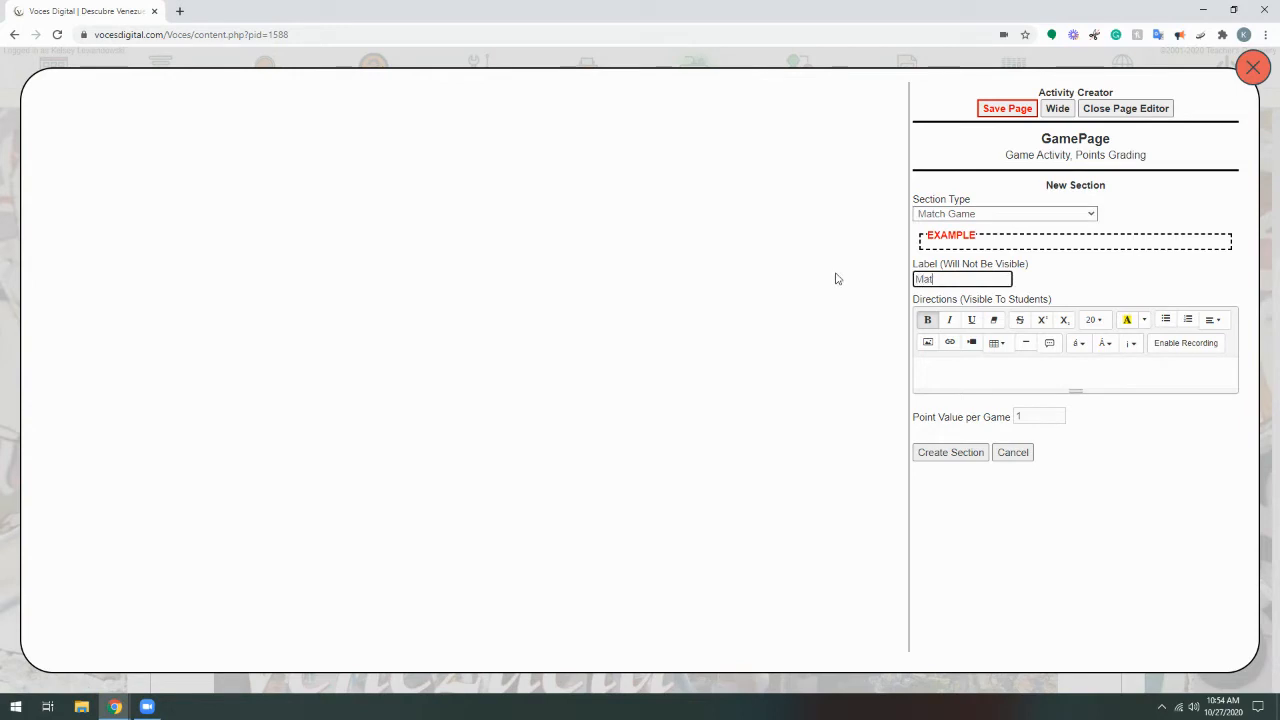
pyautogui.write('ch Game')
# - Enter the directions "Play each game once and then submit", set 3 points per game, and create the section
pyautogui.click(975, 368)
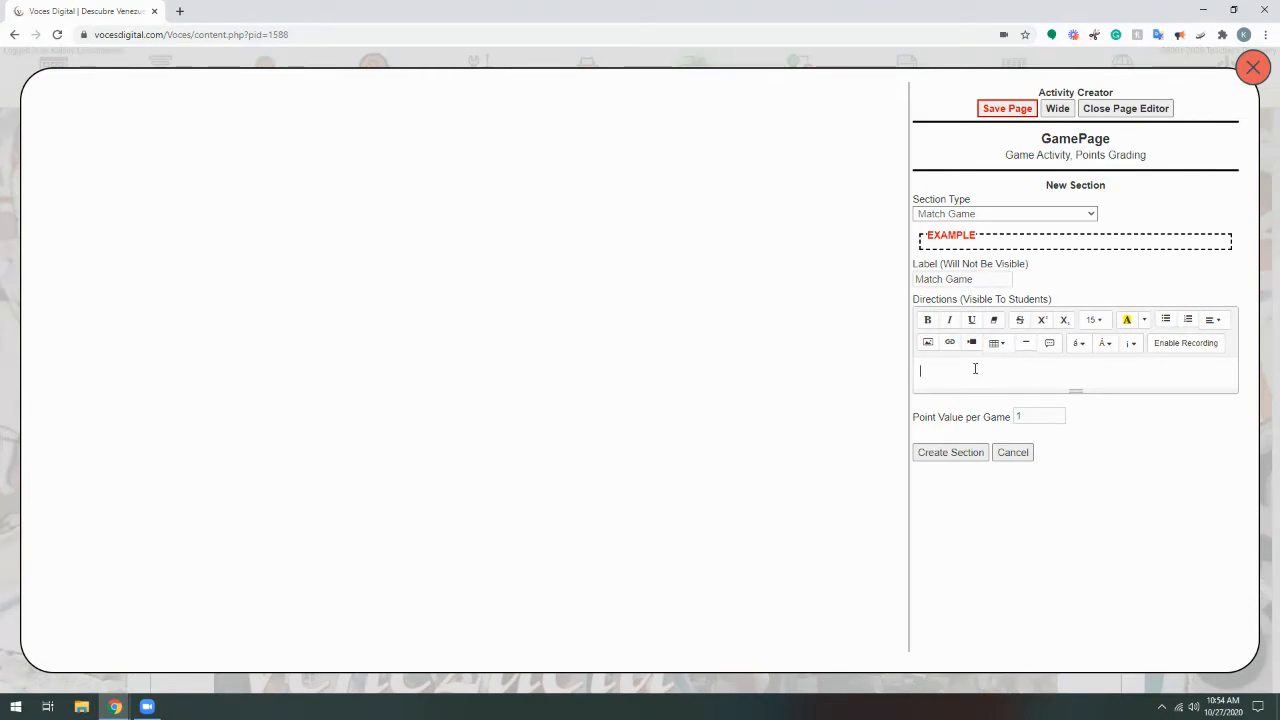
pyautogui.write('Play each game once and then submit')
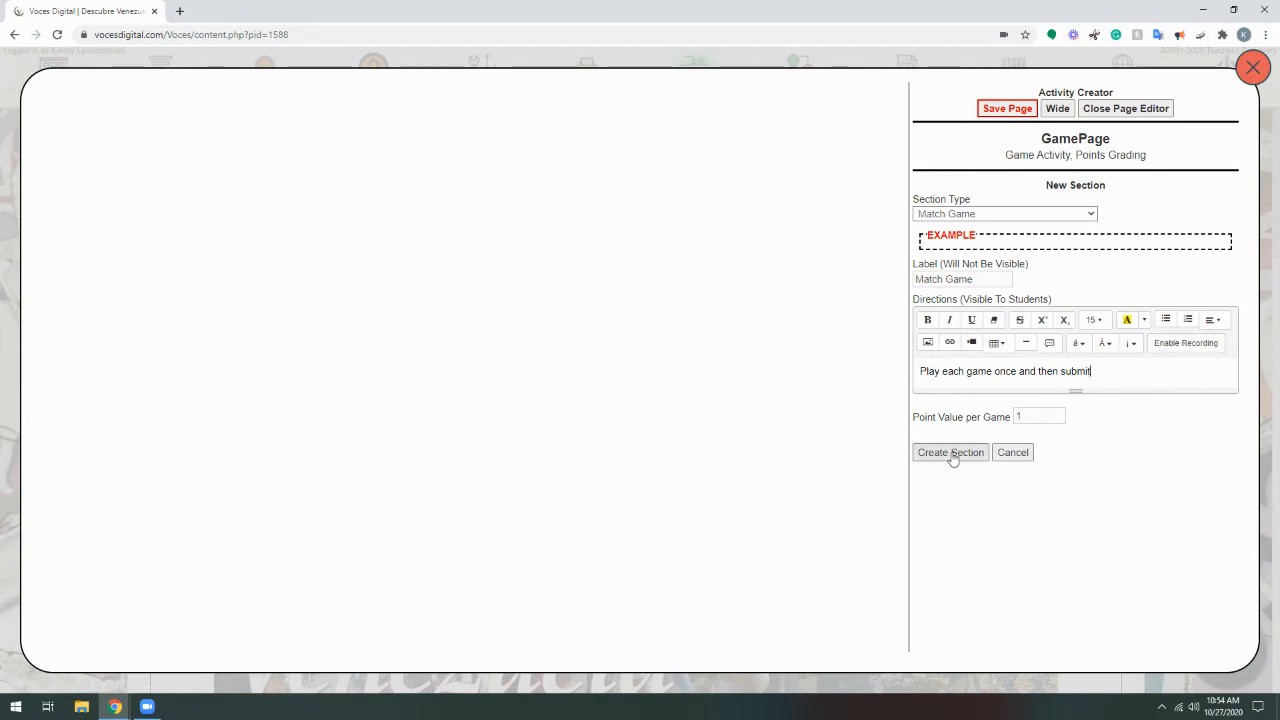
pyautogui.click(1035, 416)
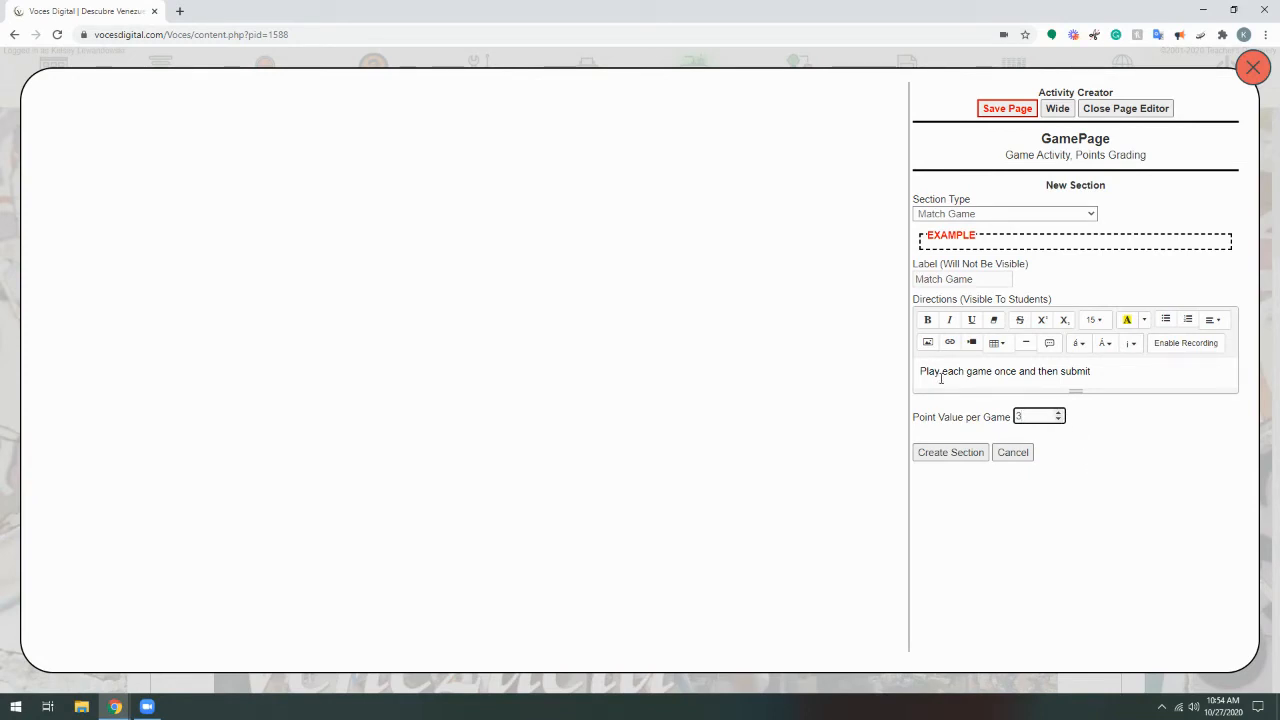
pyautogui.click(951, 453)
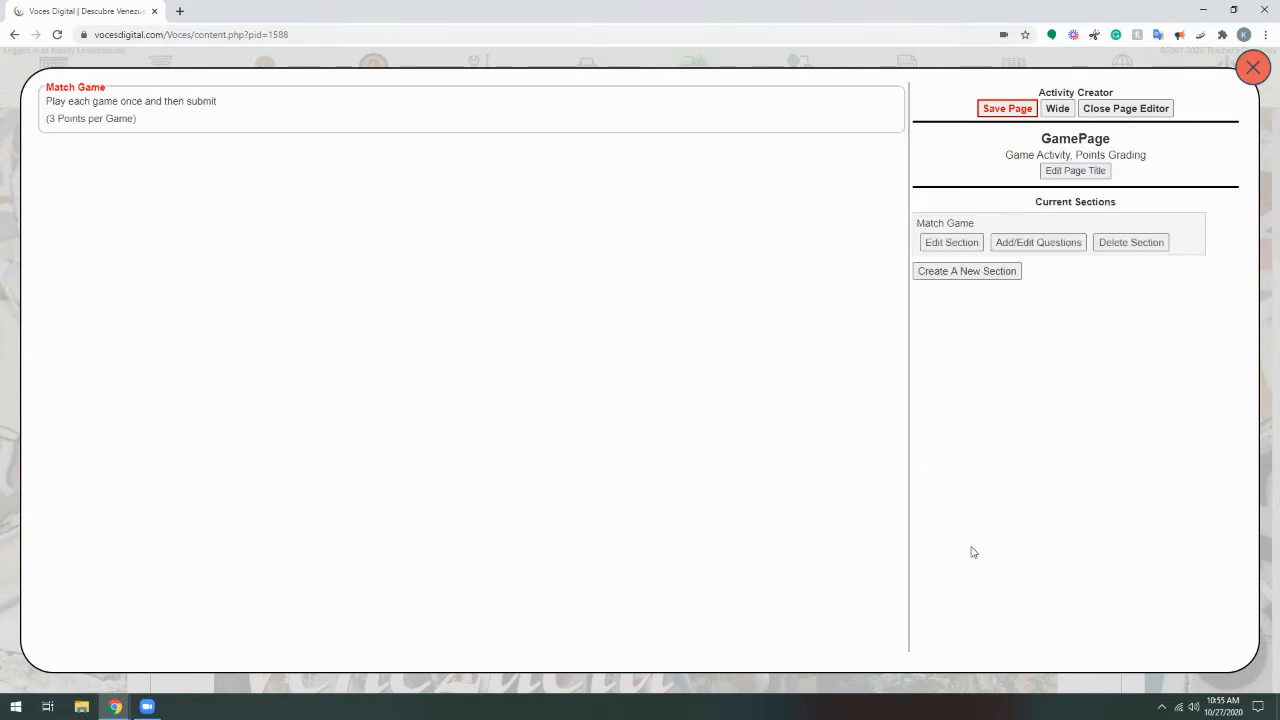
pyautogui.tripleClick(107, 101)
pyautogui.click(291, 170)
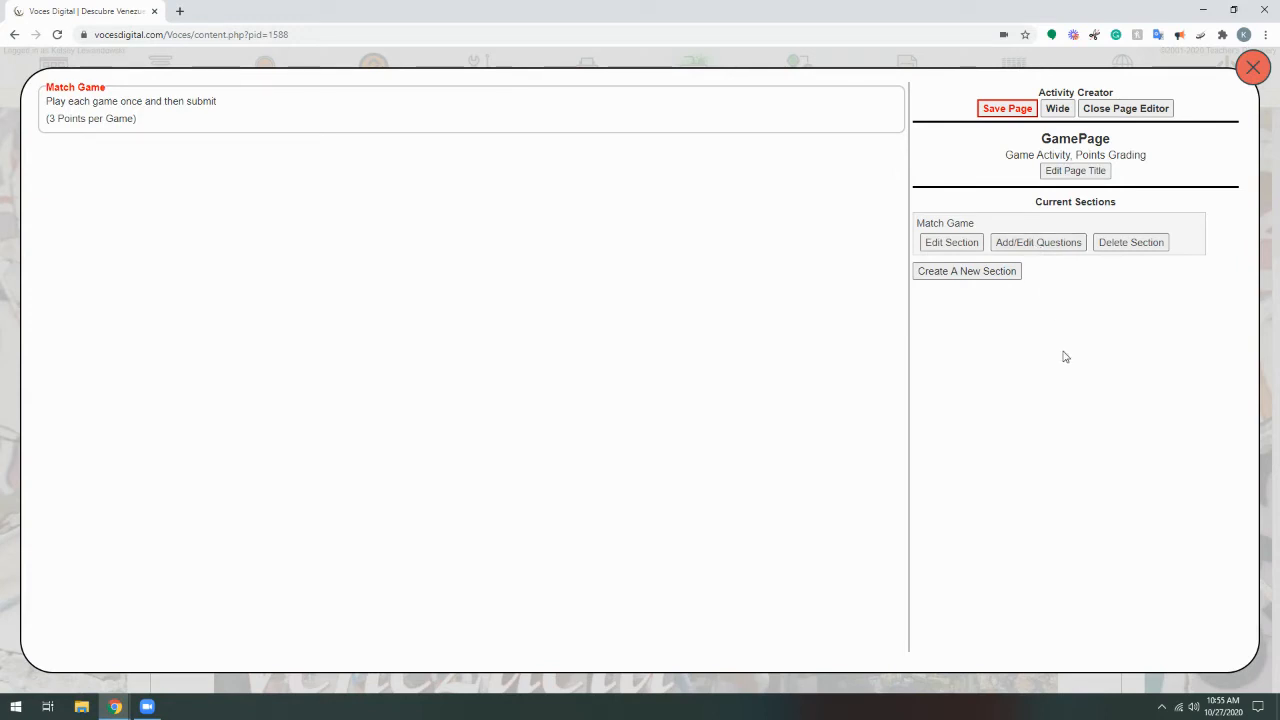
# - Add a match game to the Match Game section using All Previous Chapters, 16 (4x4) cards and no audio
pyautogui.click(1038, 243)
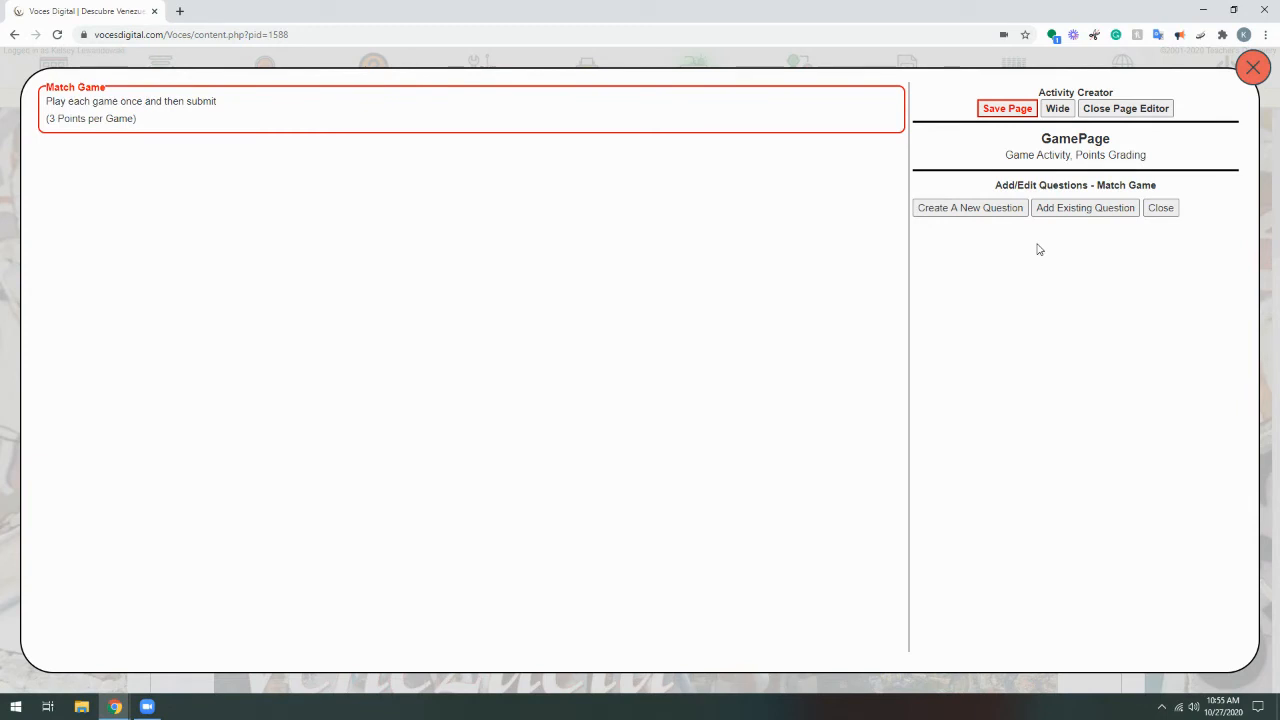
pyautogui.click(968, 213)
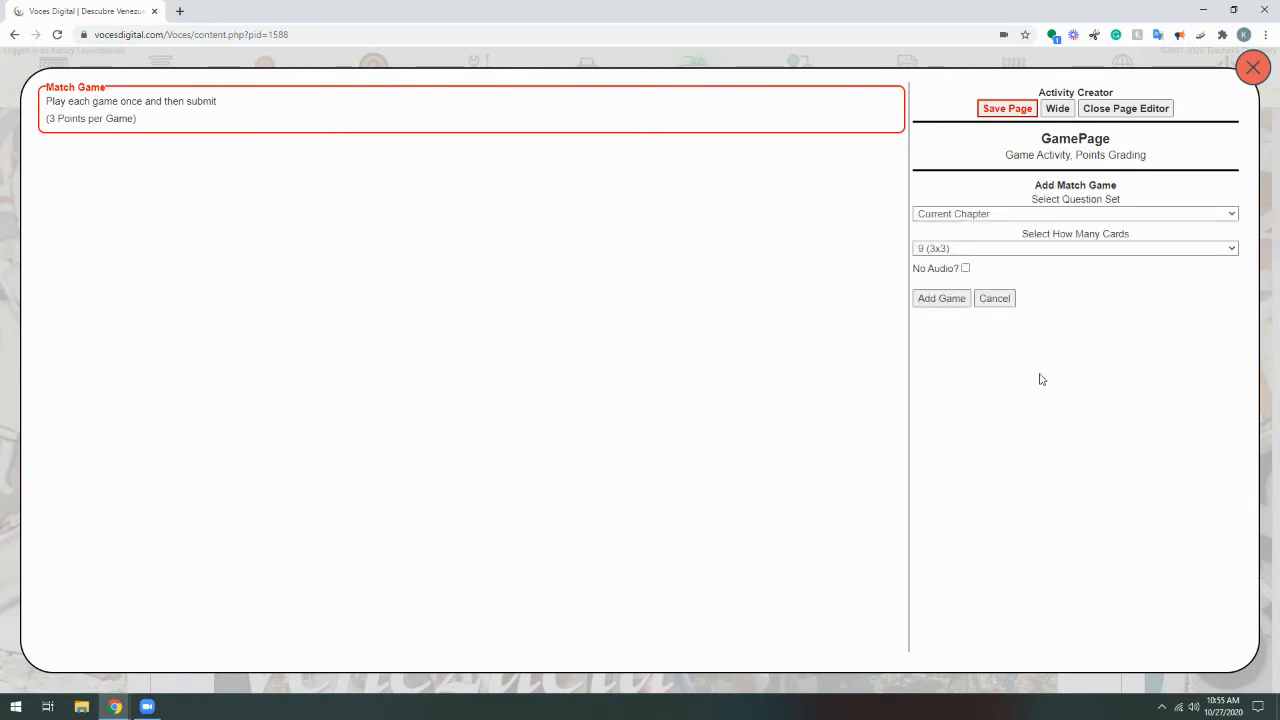
pyautogui.click(983, 213)
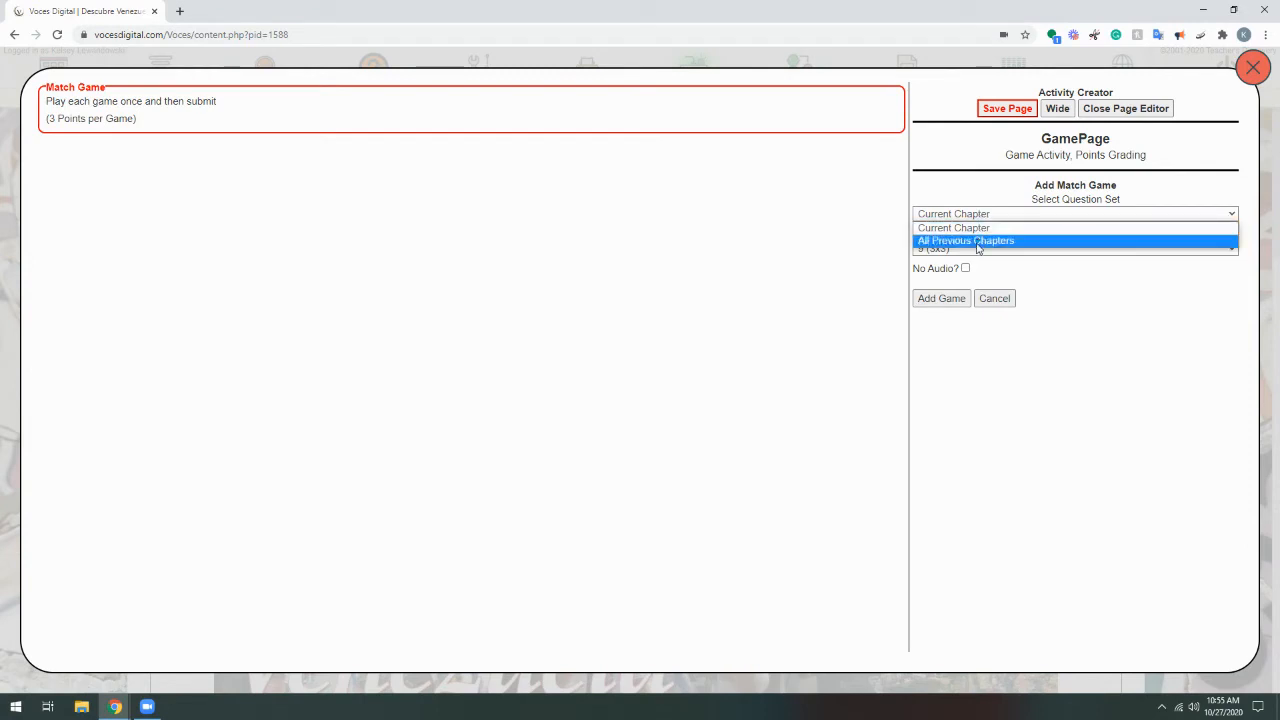
pyautogui.click(977, 241)
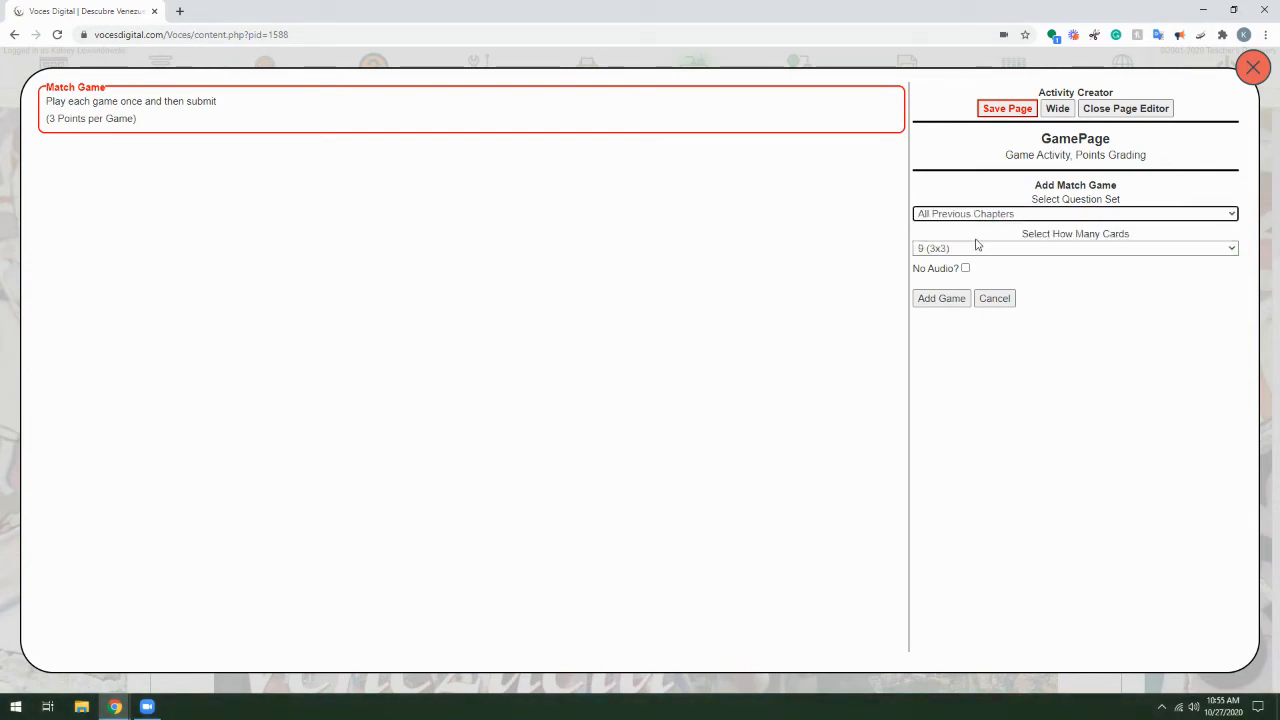
pyautogui.click(946, 249)
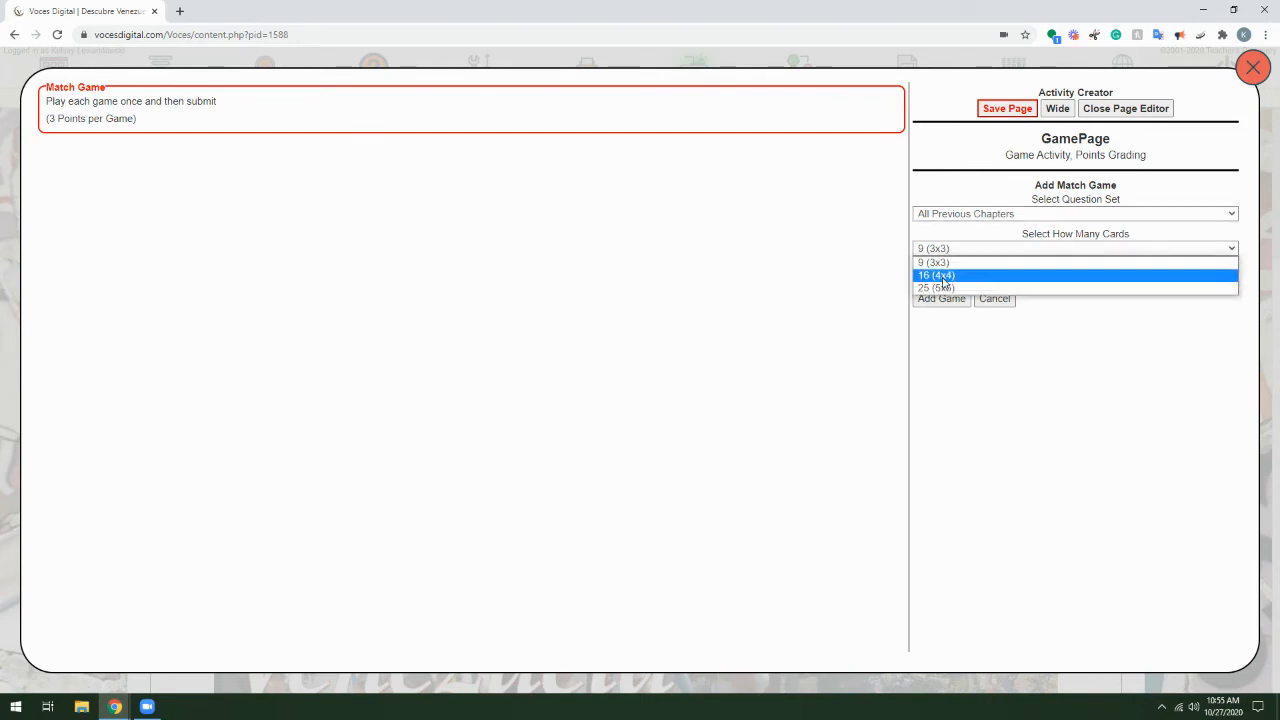
pyautogui.click(945, 276)
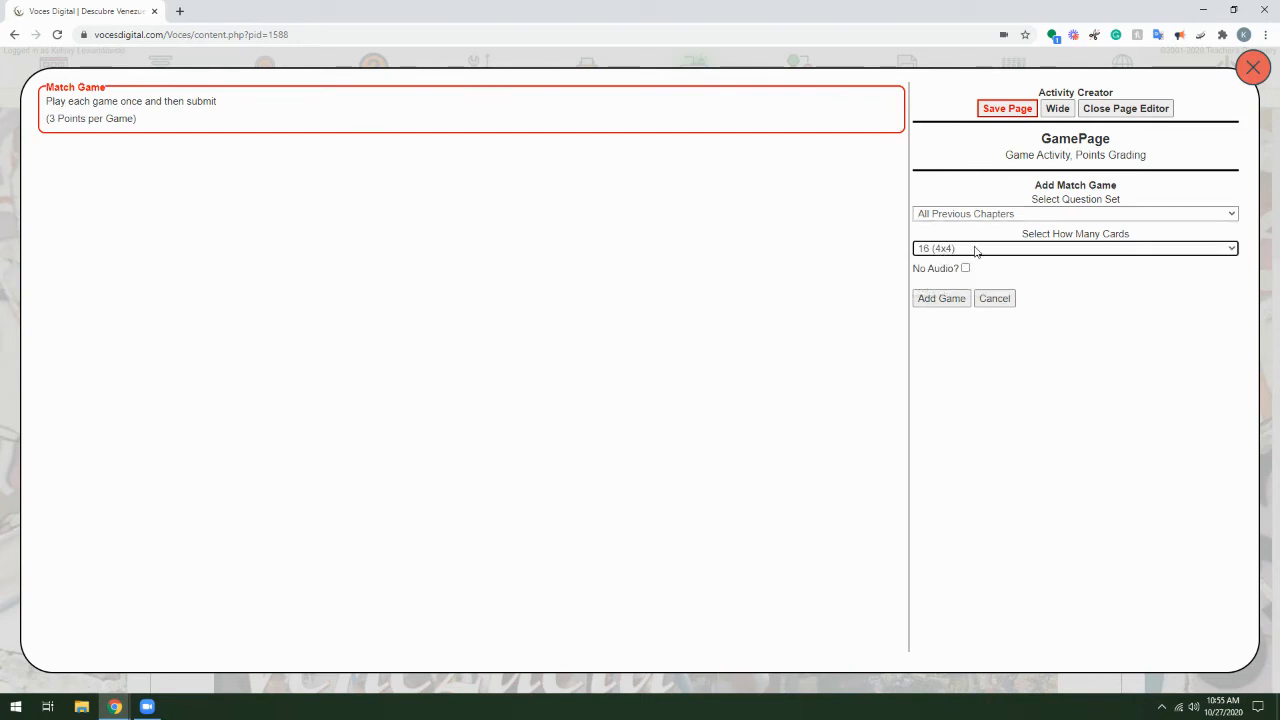
pyautogui.click(965, 268)
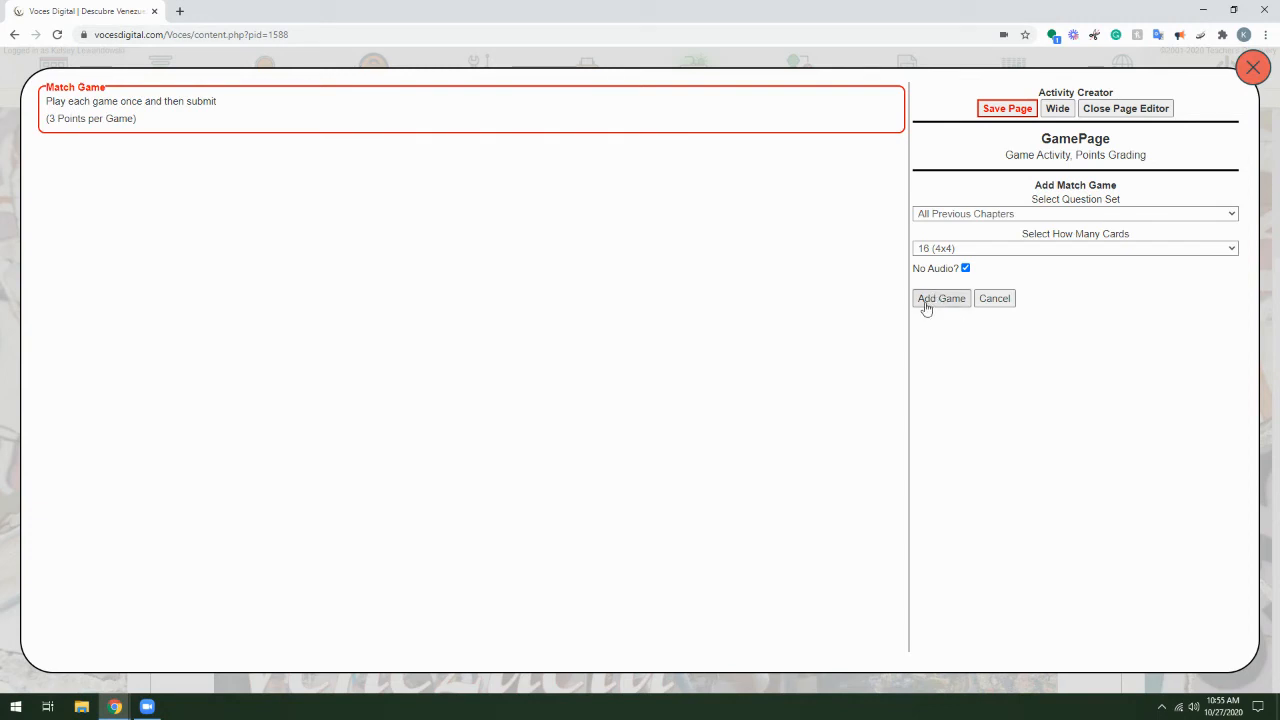
pyautogui.click(940, 302)
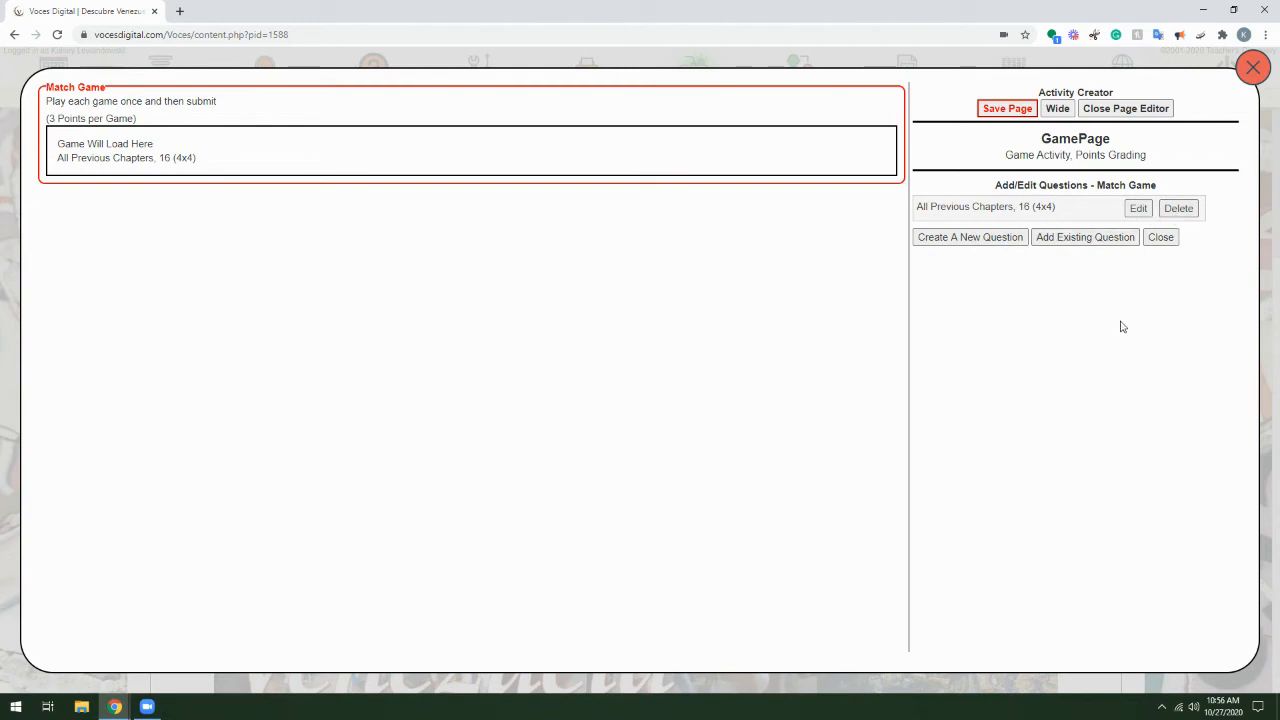
pyautogui.click(1160, 241)
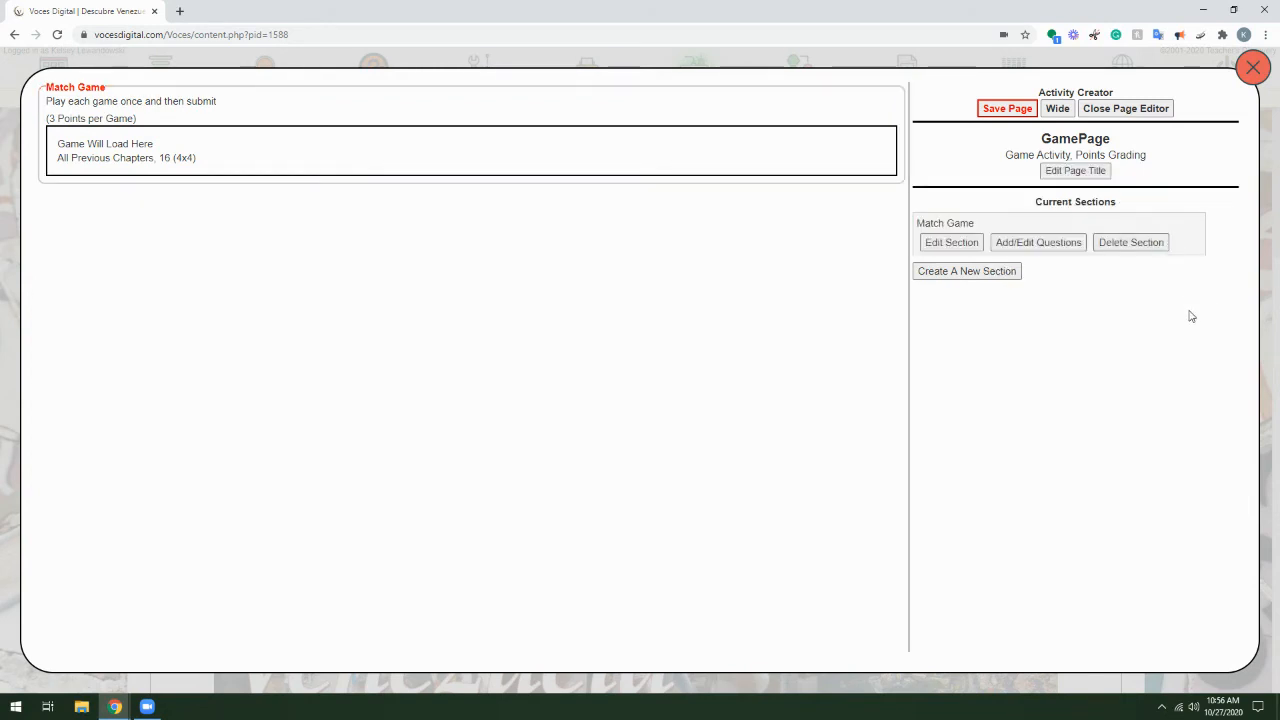
# - Add a Flashcard Challenge Game section with the default label, blank directions and the default point value
pyautogui.click(955, 279)
pyautogui.click(964, 214)
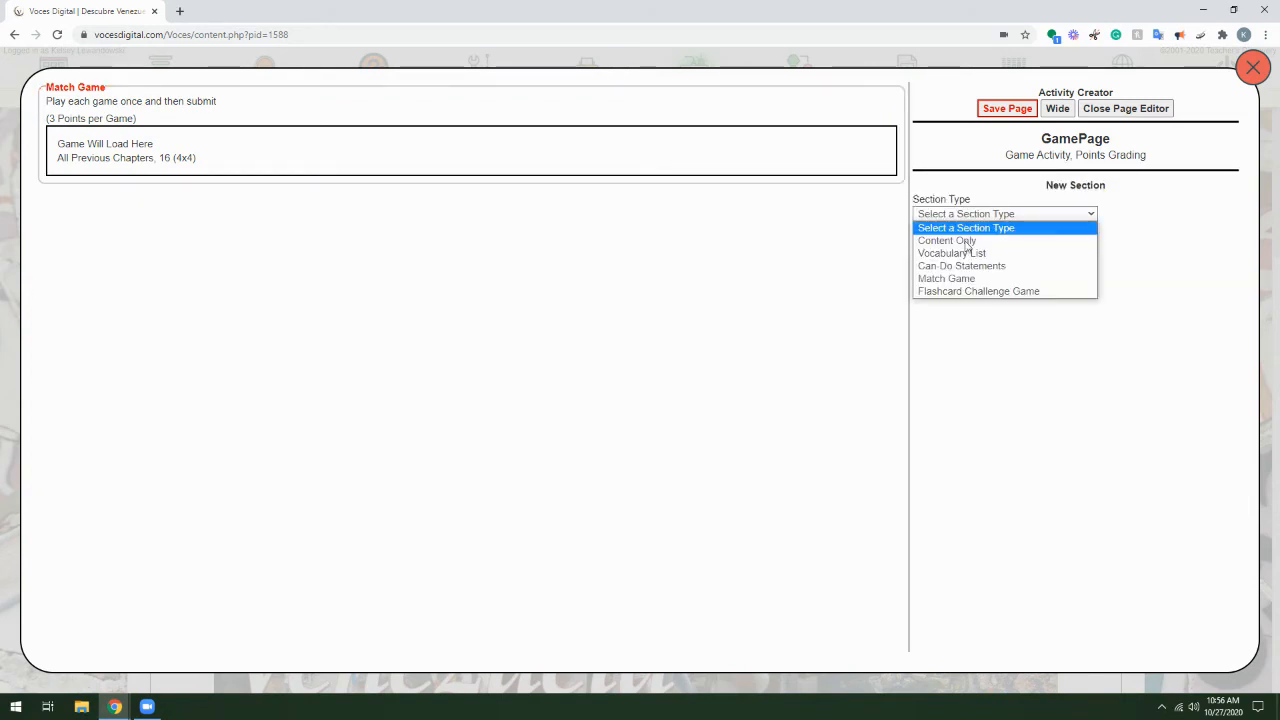
pyautogui.click(967, 292)
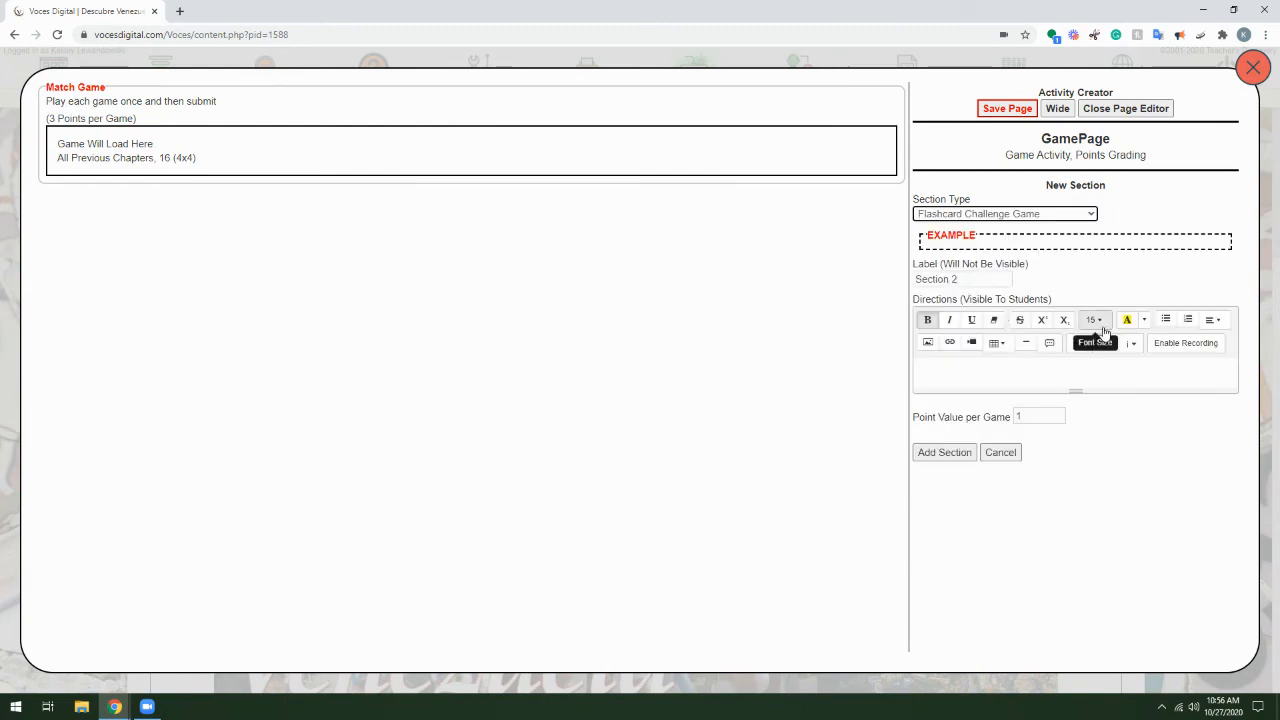
pyautogui.click(983, 278)
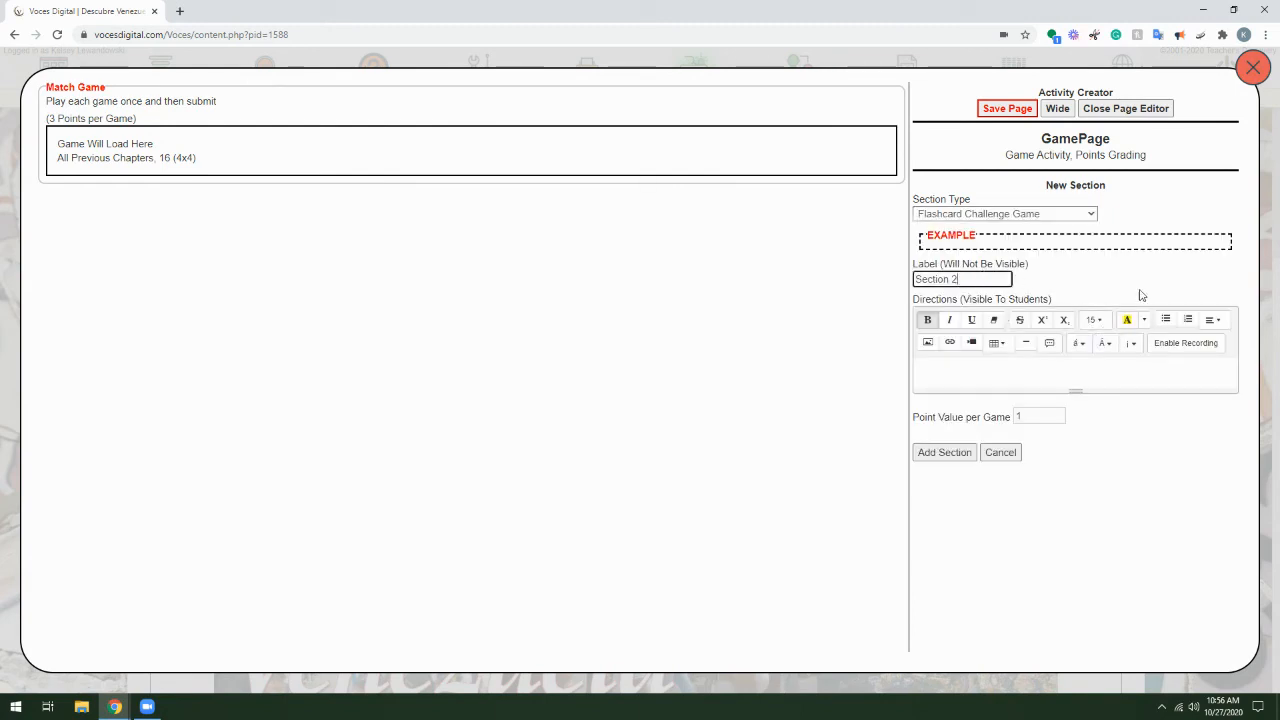
pyautogui.click(945, 384)
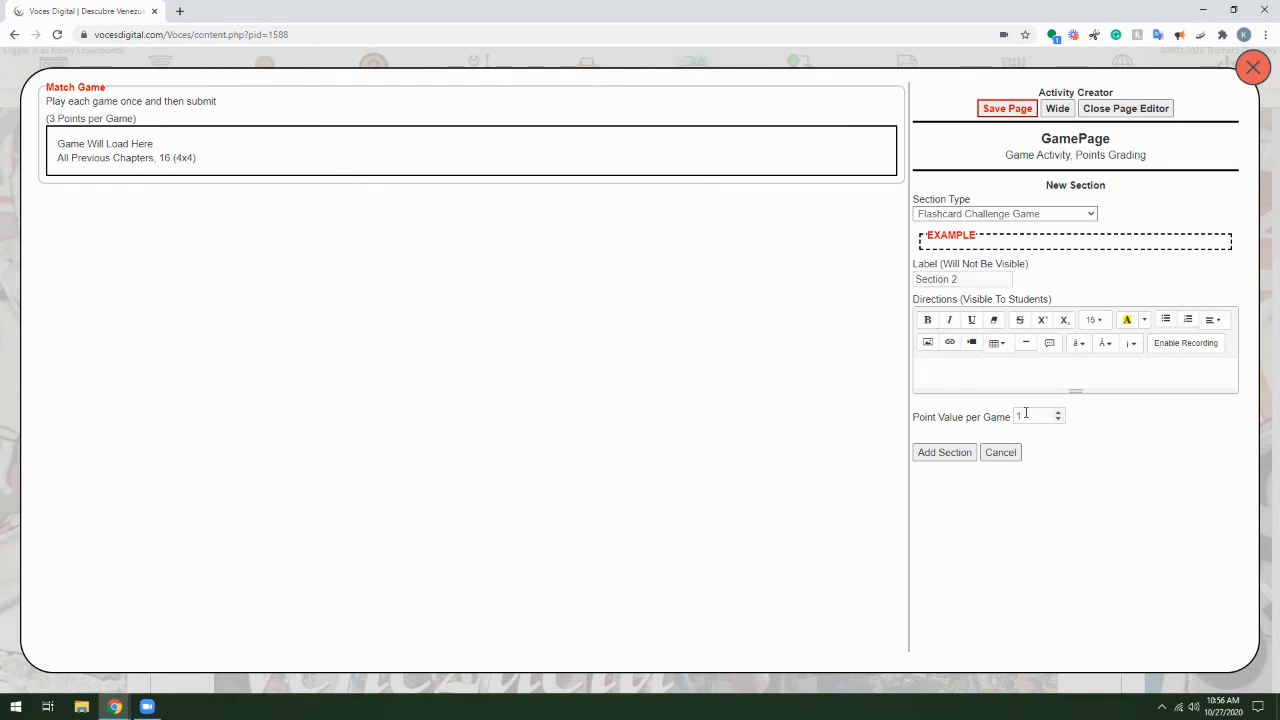
pyautogui.click(941, 453)
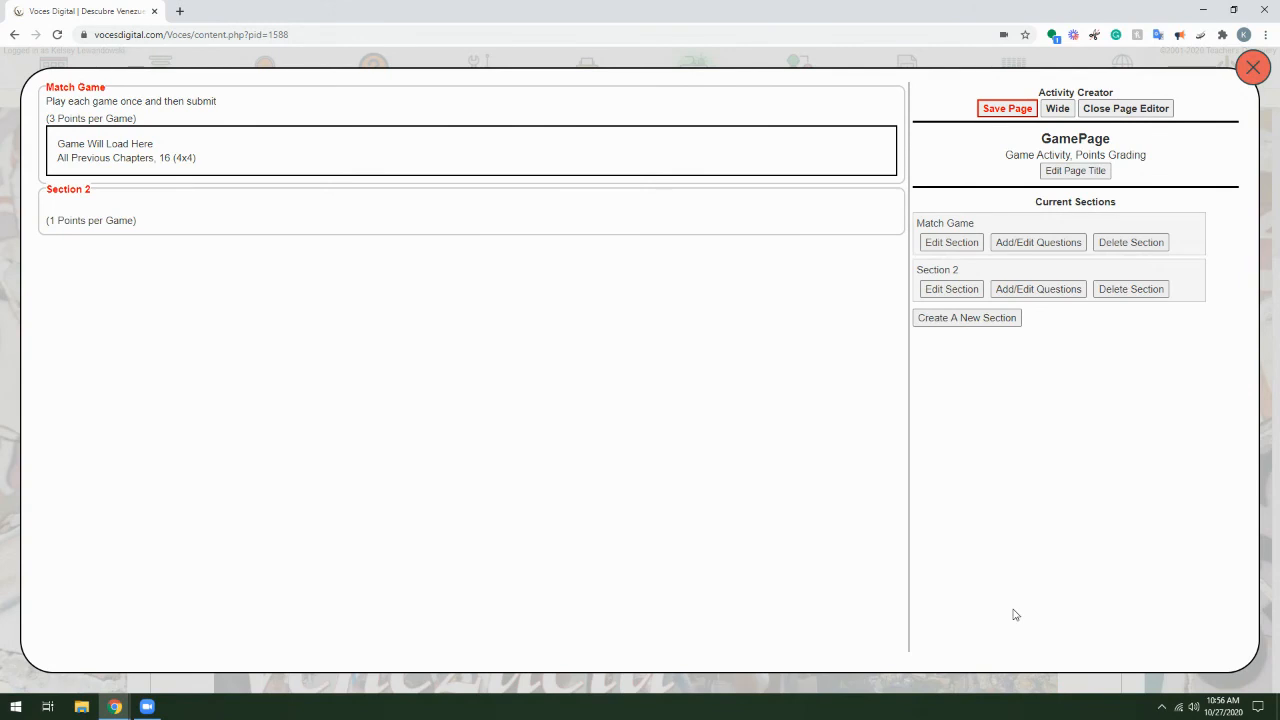
# - Add a flashcard game to Section 2 using All Previous Chapters, Perfection mode and no audio
pyautogui.click(1035, 290)
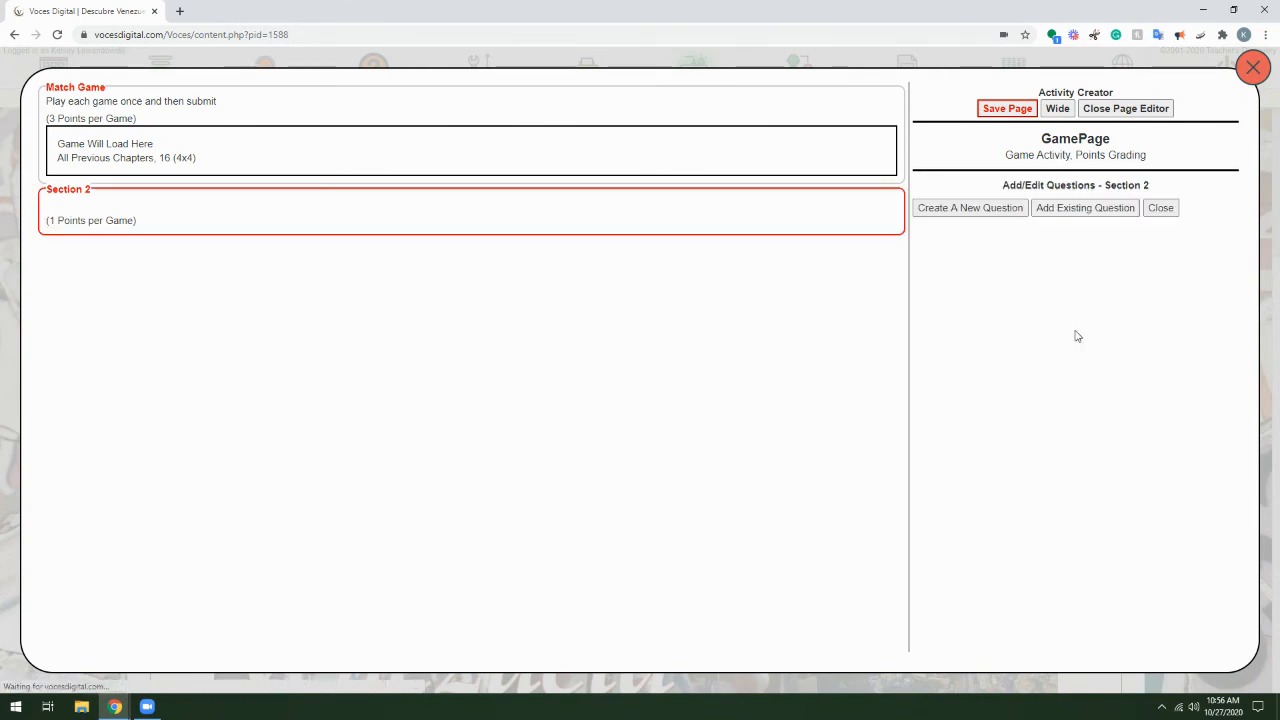
pyautogui.click(974, 210)
pyautogui.click(986, 218)
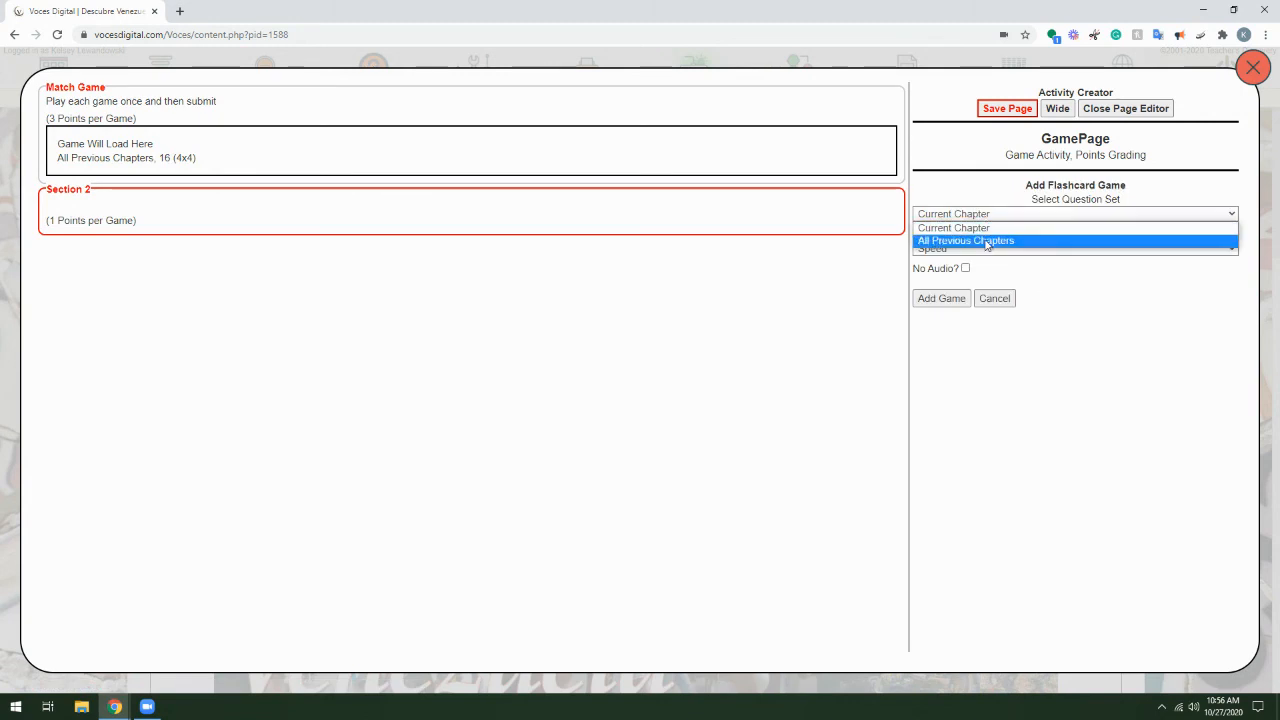
pyautogui.click(986, 241)
pyautogui.click(986, 248)
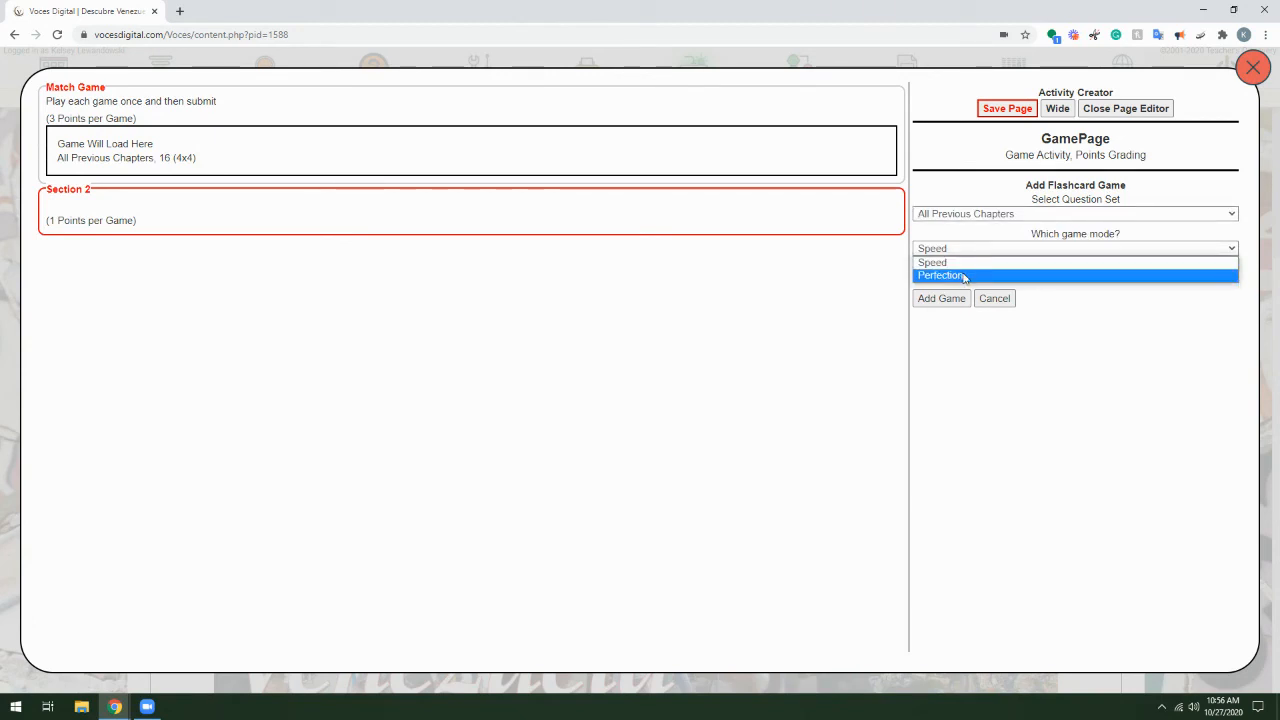
pyautogui.click(964, 276)
pyautogui.click(966, 268)
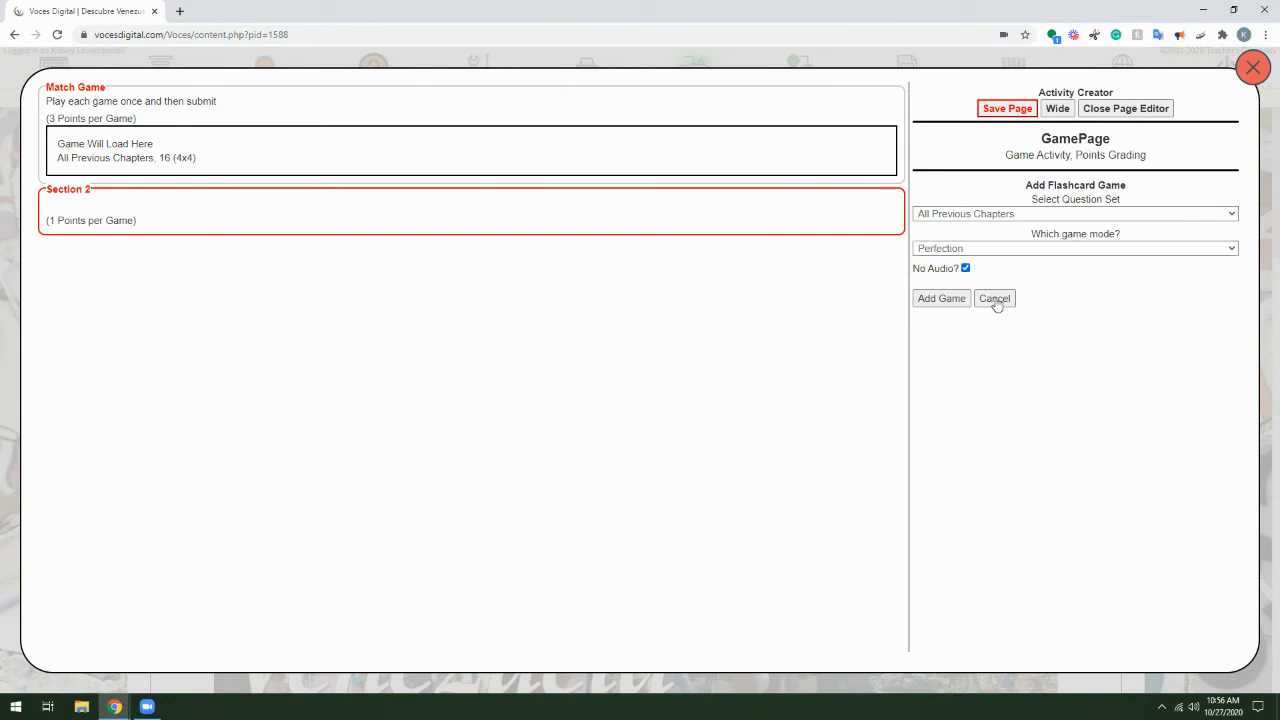
pyautogui.click(940, 299)
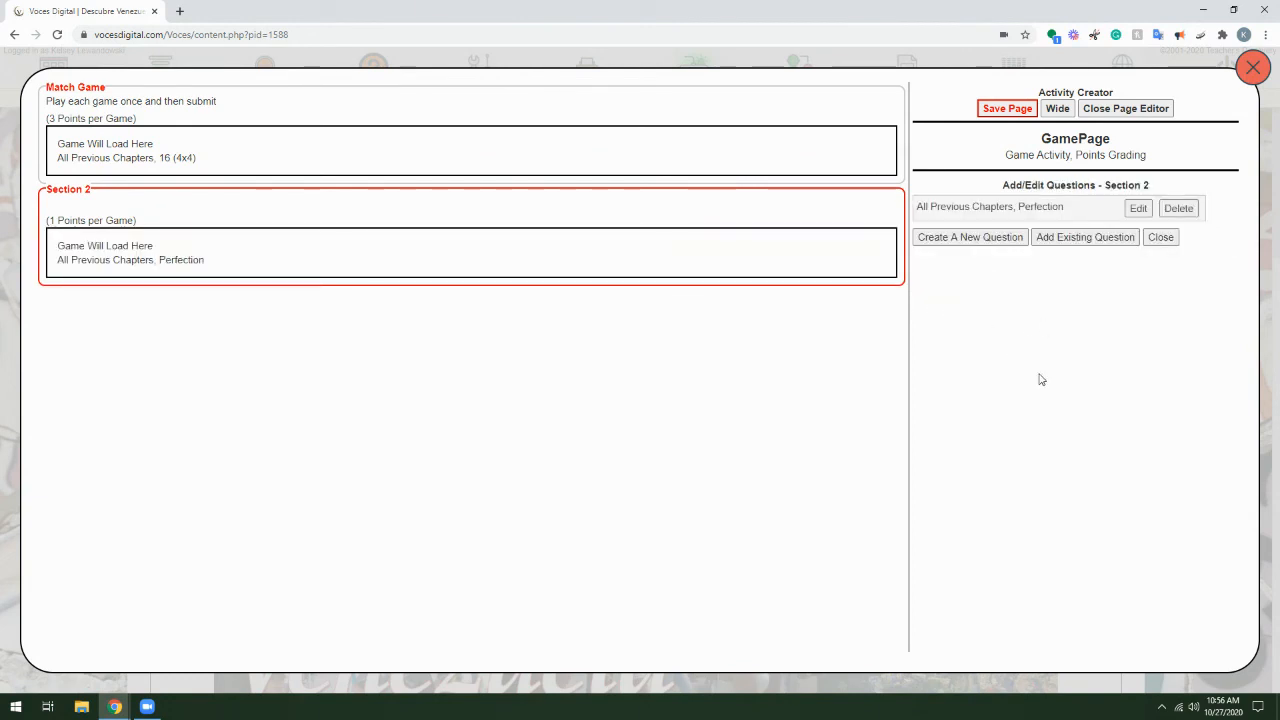
pyautogui.click(1160, 240)
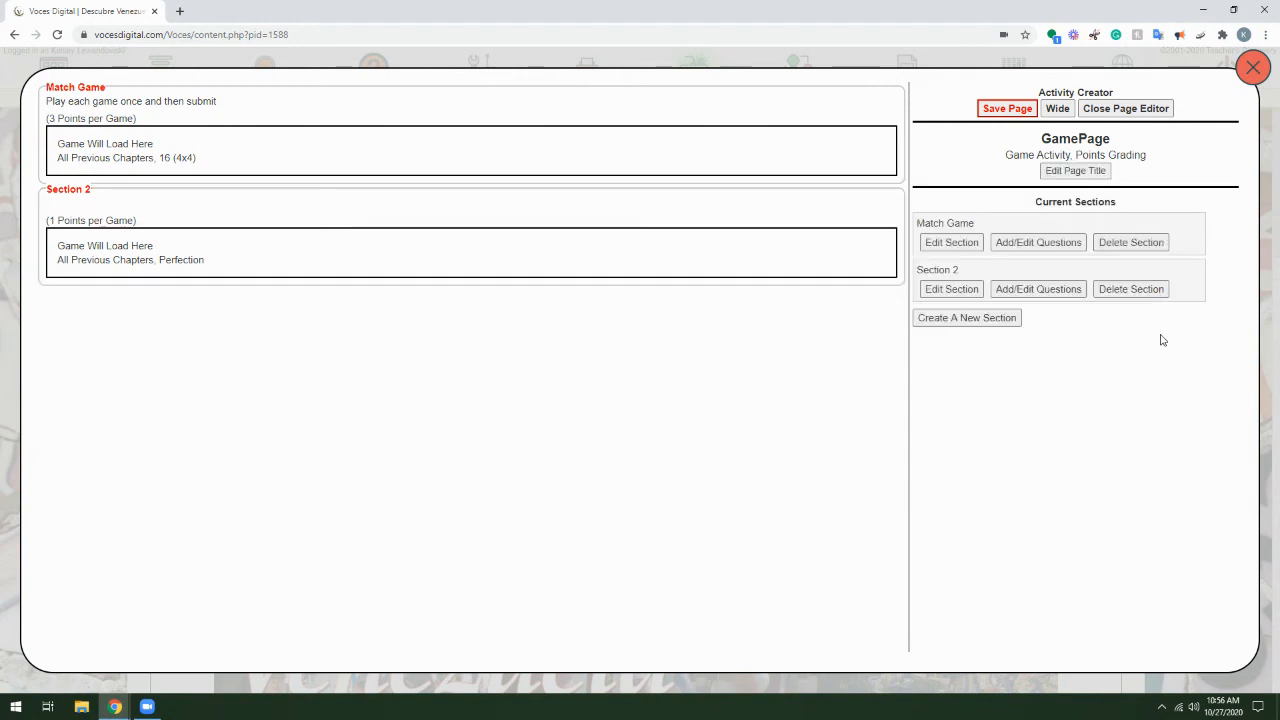
# - Save the page and close the page editor
pyautogui.click(1010, 110)
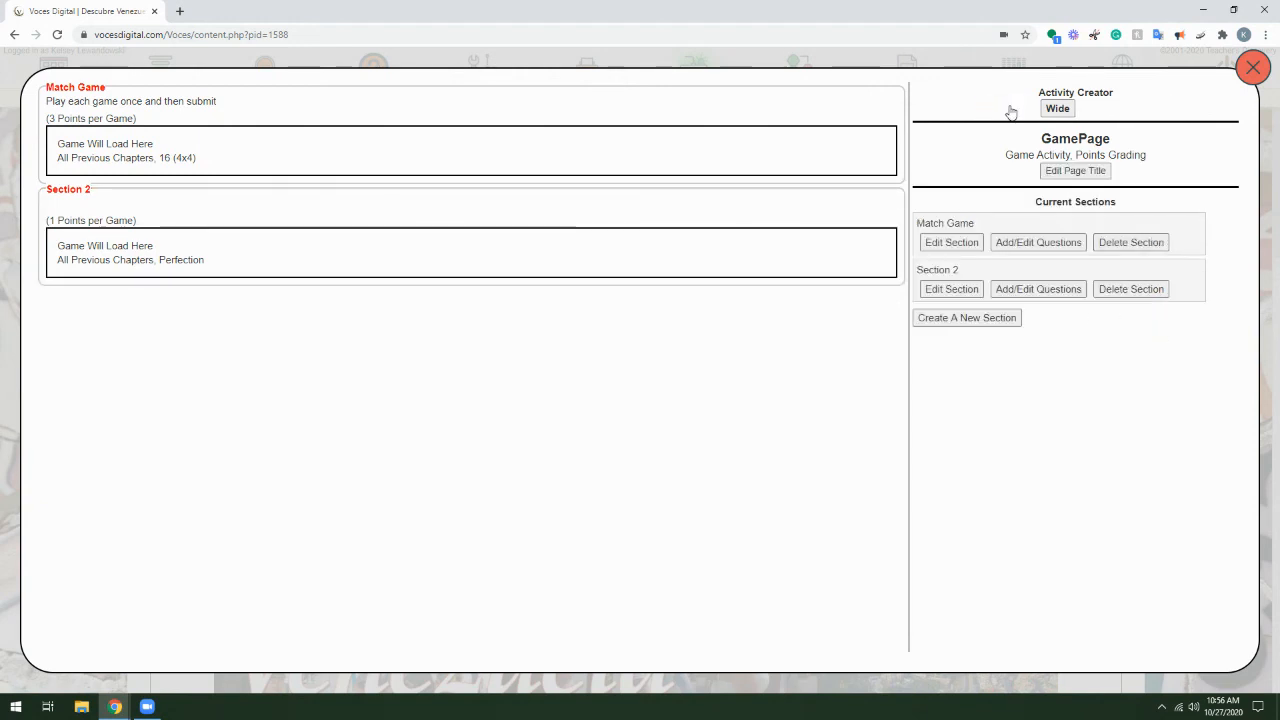
pyautogui.click(1126, 108)
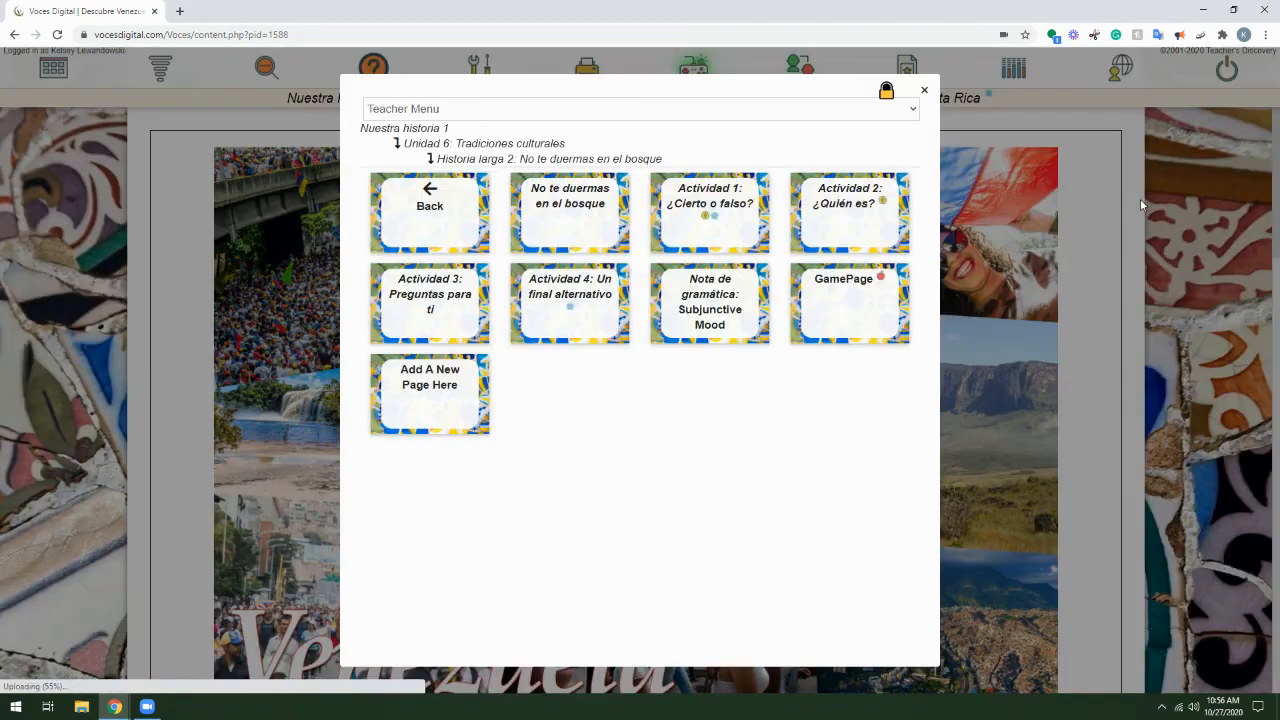
# - Open GamePage from the chapter's page list and look over both embedded games
pyautogui.click(865, 291)
pyautogui.scroll(-2, 631, 189)
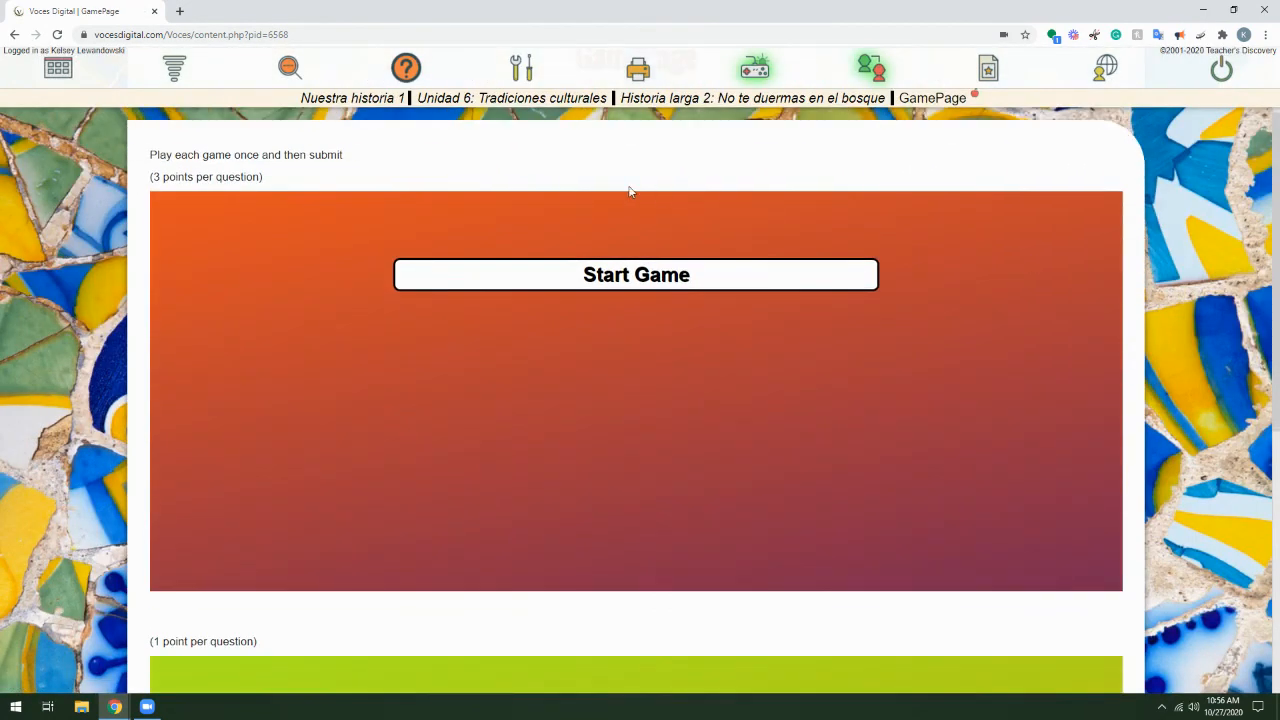
pyautogui.scroll(-5, 580, 294)
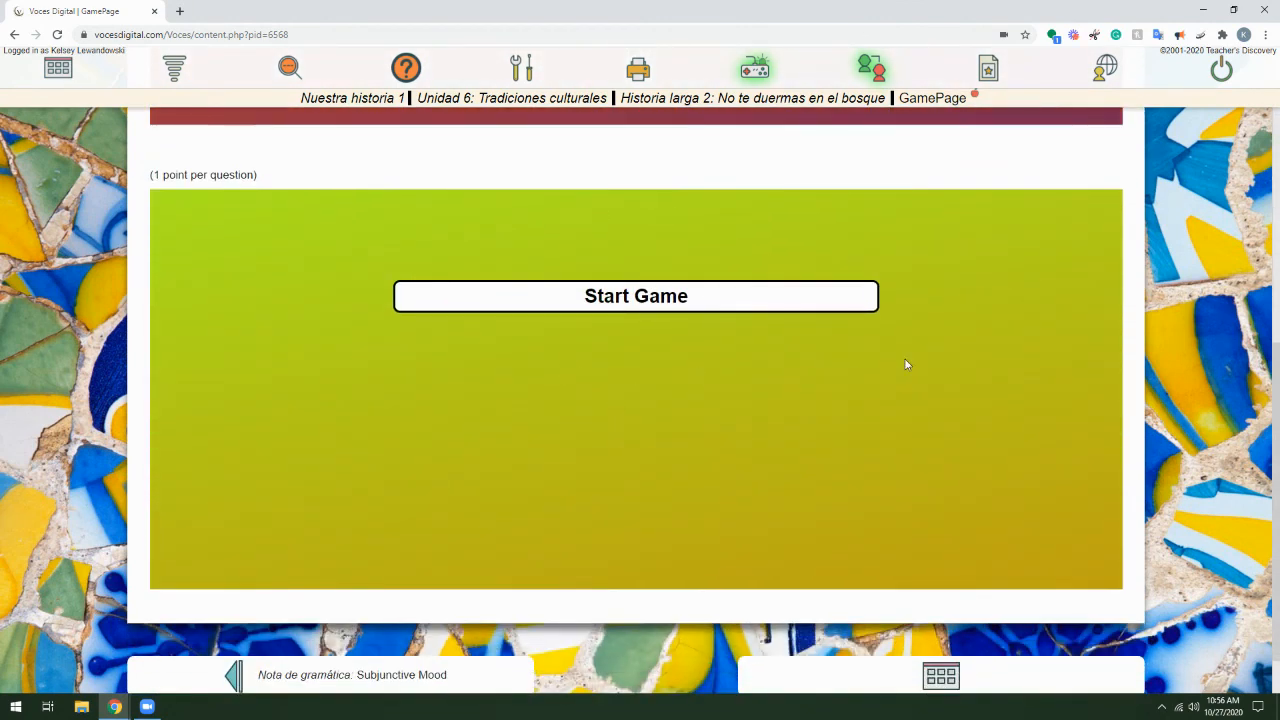
pyautogui.scroll(1, 906, 364)
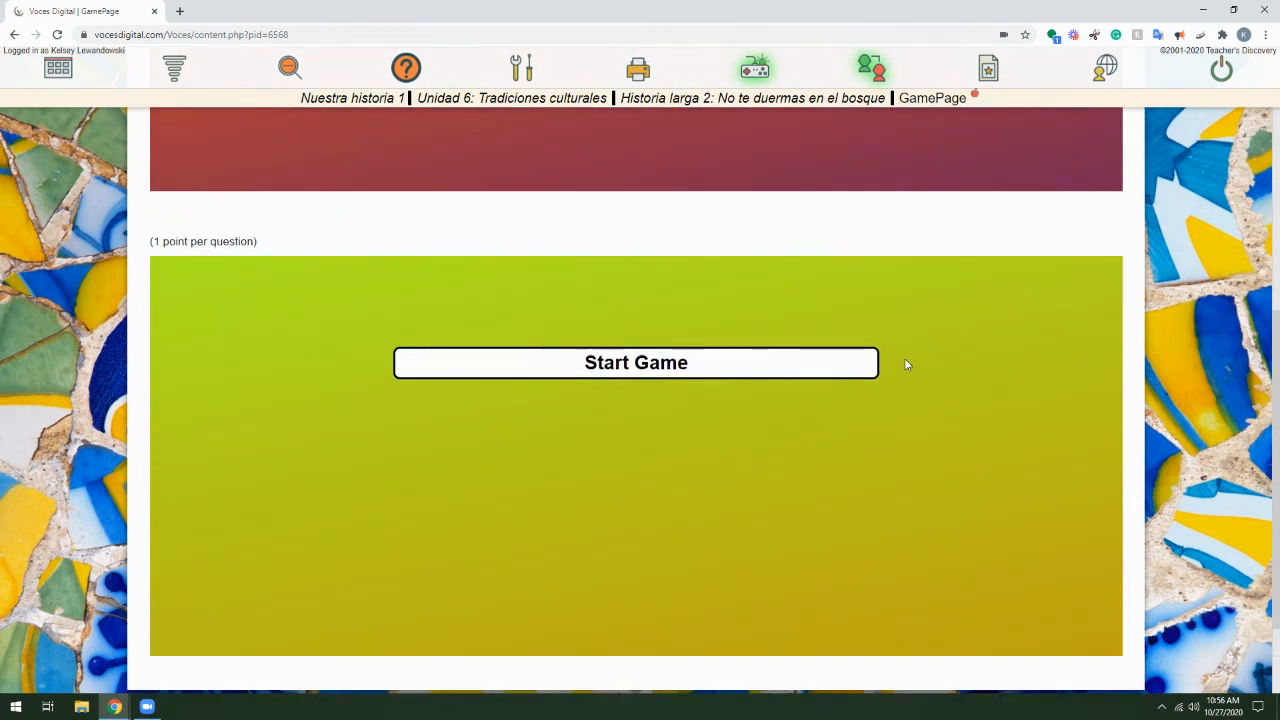